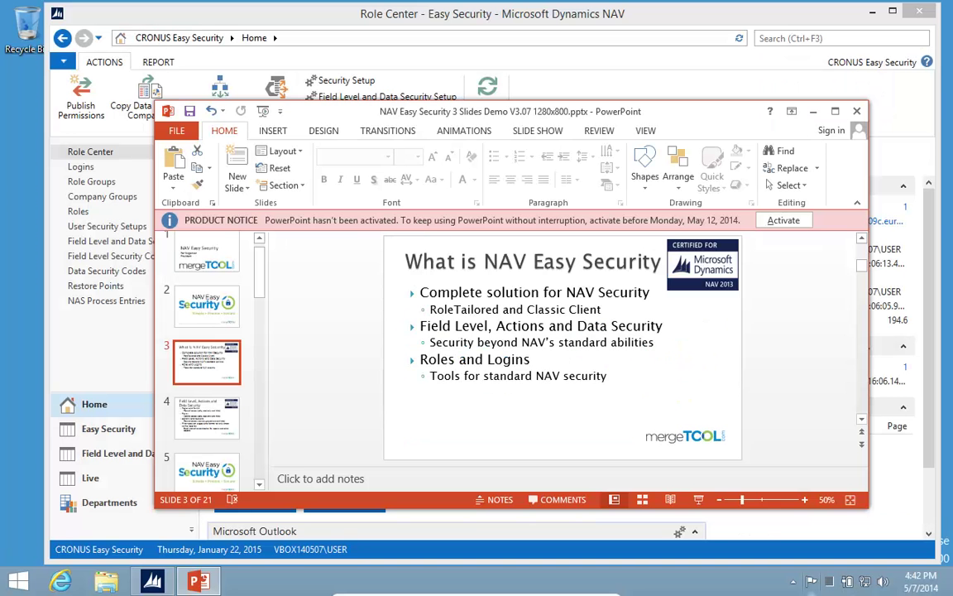
- Switch to Microsoft Dynamics NAV and open the Sales Orders list in Order Processing under the Sales & Marketing department
{"action": "left_click", "coordinate": [719, 86]}
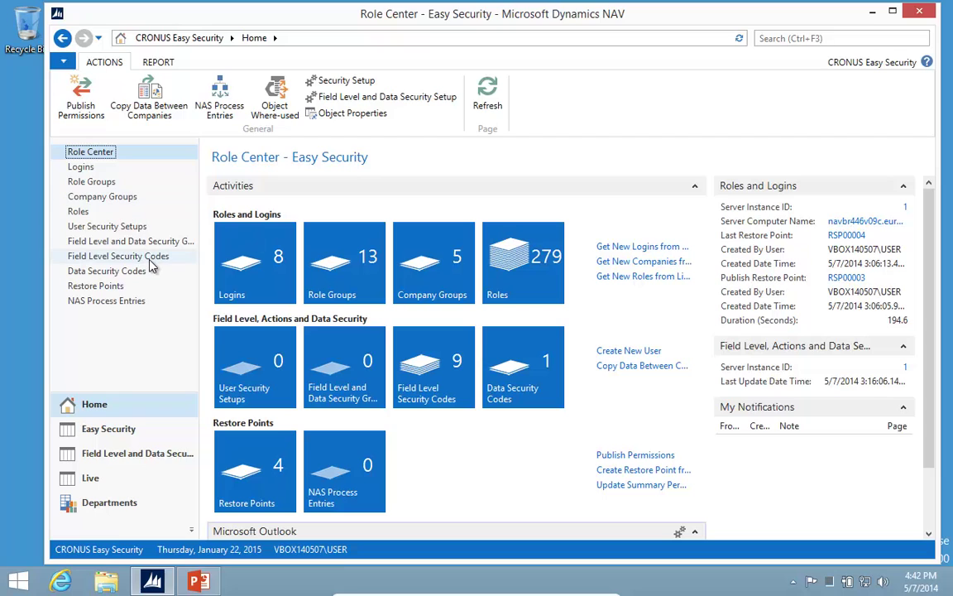
{"action": "left_click", "coordinate": [93, 504]}
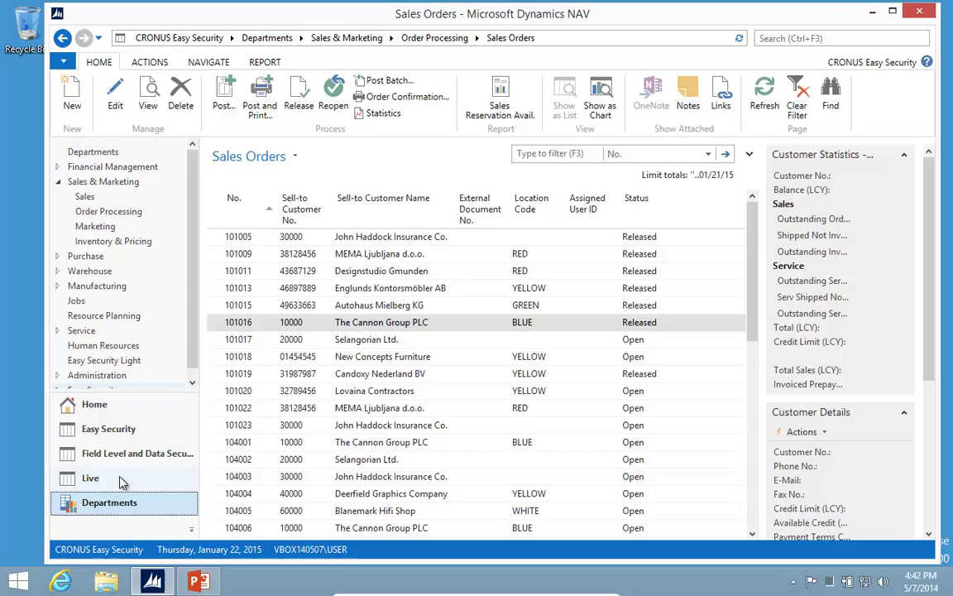
{"action": "left_click", "coordinate": [104, 211]}
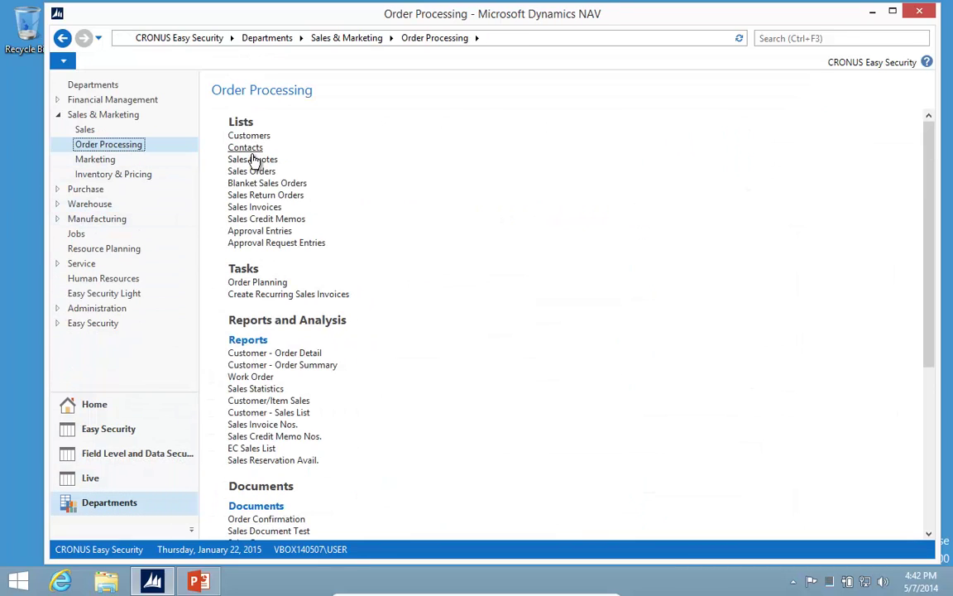
{"action": "left_click", "coordinate": [241, 172]}
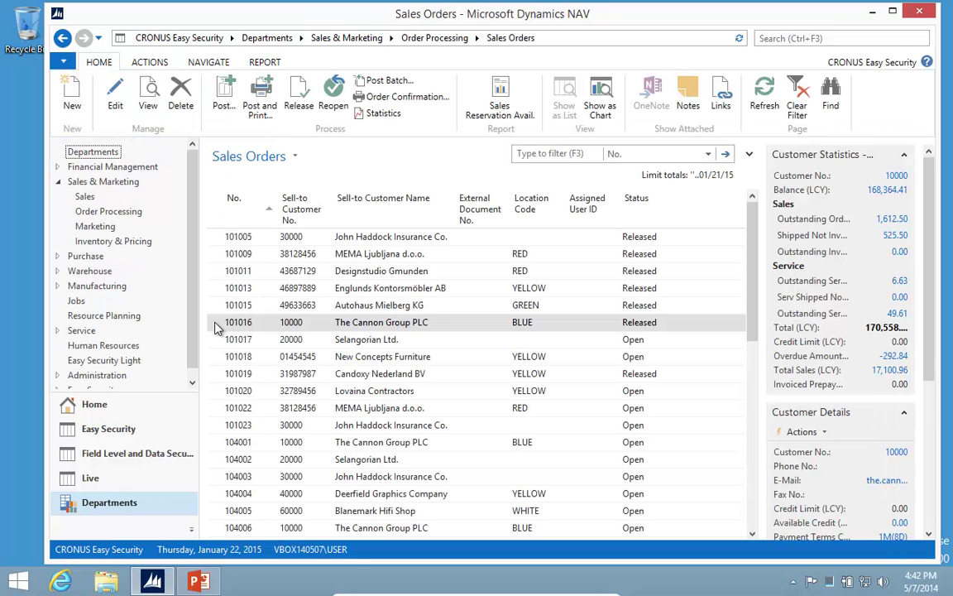
- Examine the general, line and shipping details of The Cannon Group PLC's released sales order for location BLUE, then close it
{"action": "double_click", "coordinate": [217, 327]}
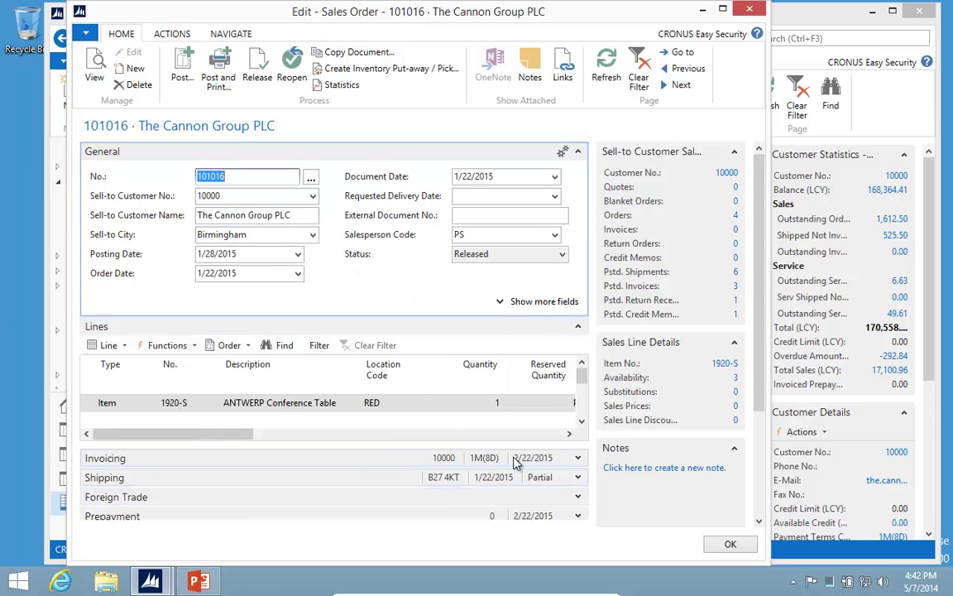
{"action": "left_click", "coordinate": [576, 478]}
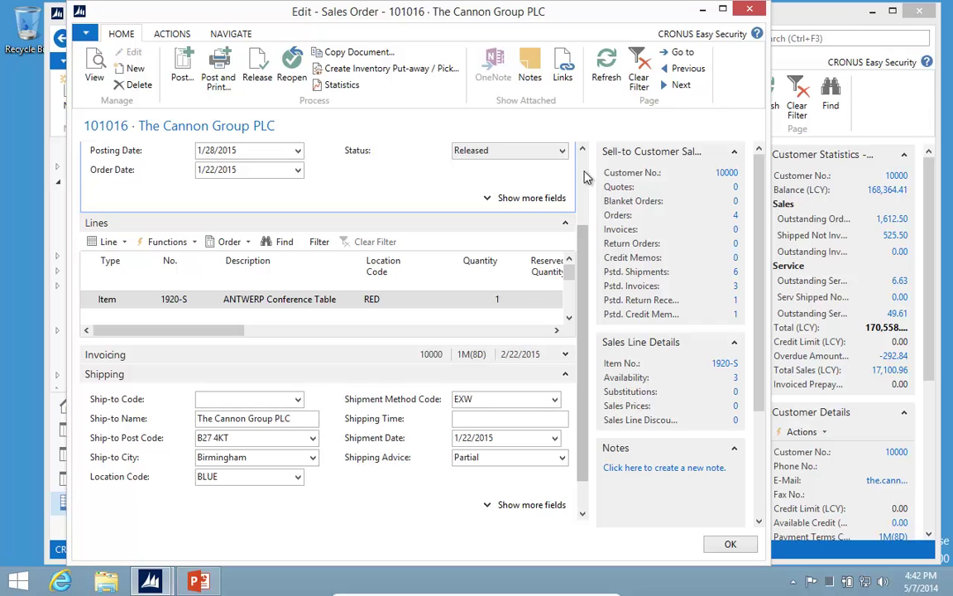
{"action": "scroll", "coordinate": [583, 173], "scroll_direction": "up", "scroll_amount": 3}
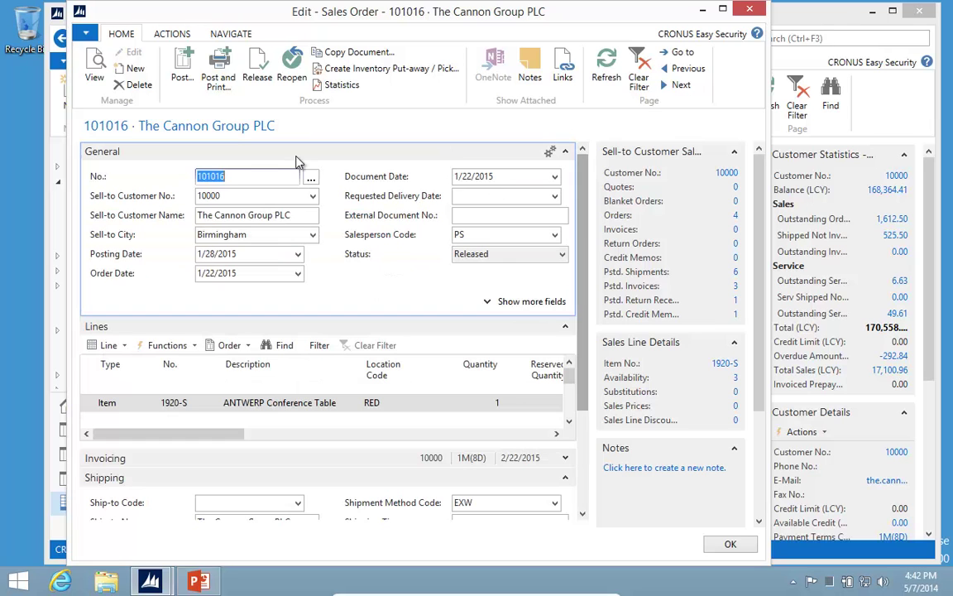
{"action": "key", "text": "Escape"}
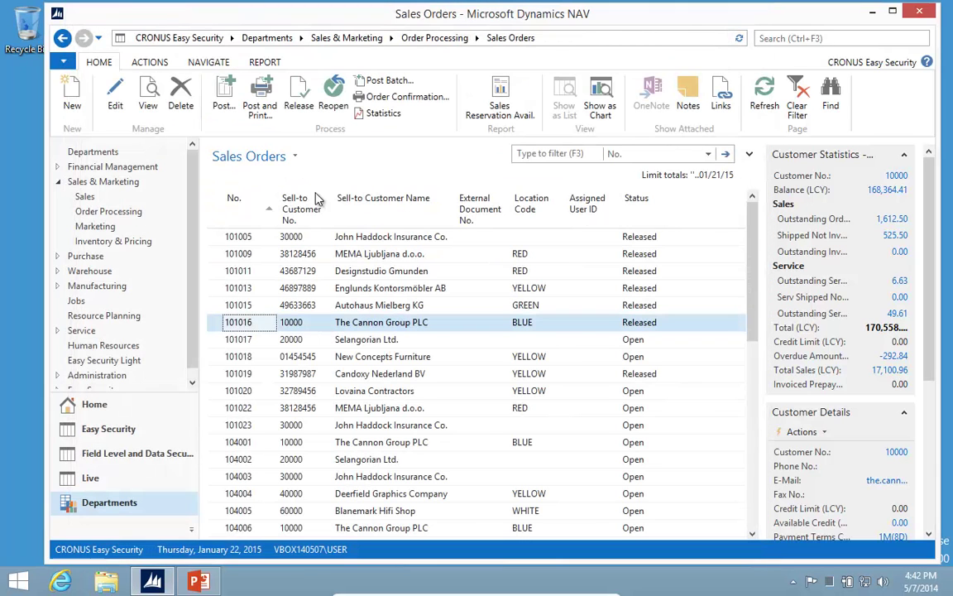
- Create a user security setup with a blank User ID, source table 36 (Sales Header) and the default READONLY field level security code
{"action": "left_click", "coordinate": [94, 409]}
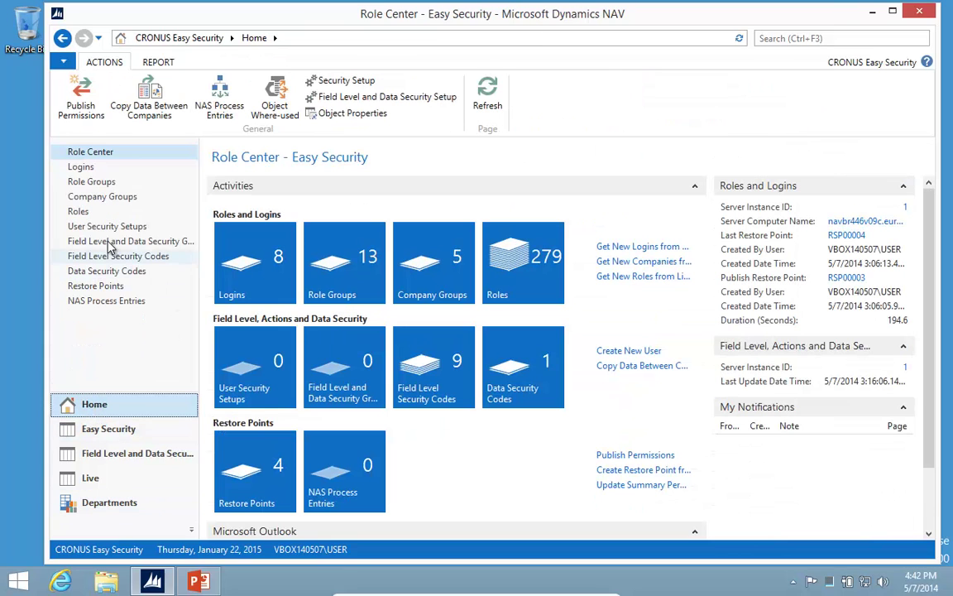
{"action": "left_click", "coordinate": [91, 227]}
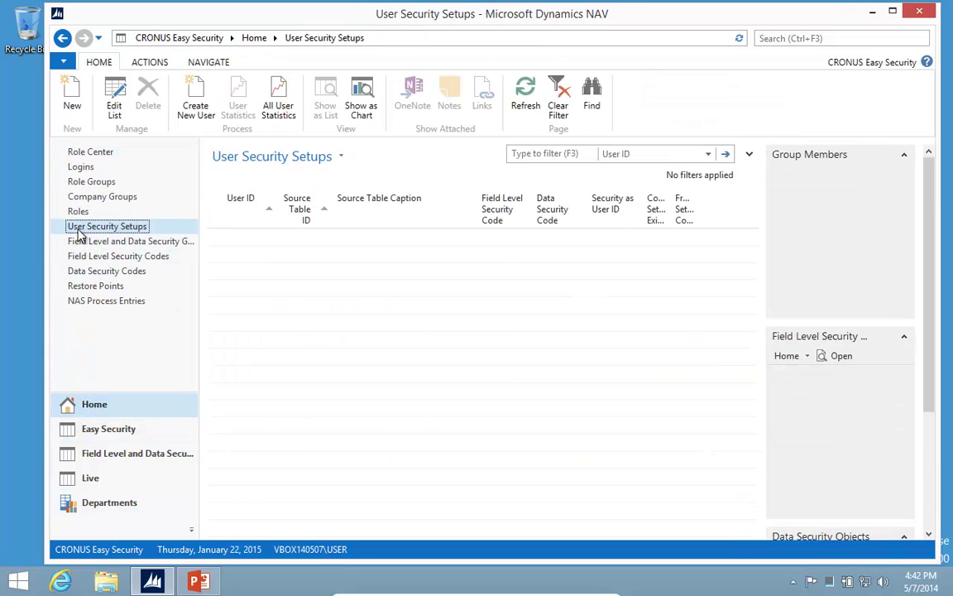
{"action": "left_click", "coordinate": [72, 98]}
{"action": "left_click_drag", "start_coordinate": [357, 40], "coordinate": [296, 38]}
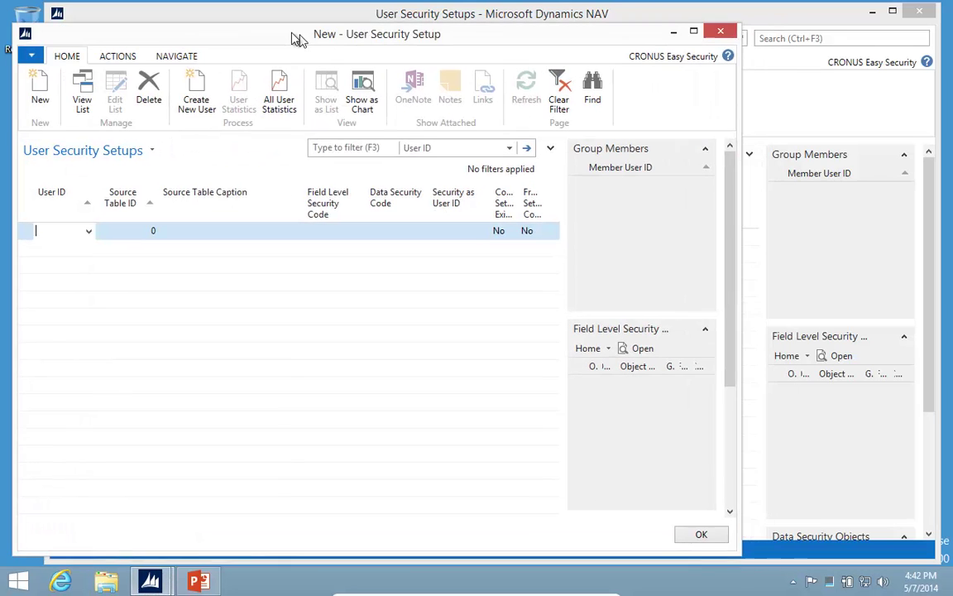
{"action": "left_click", "coordinate": [132, 230]}
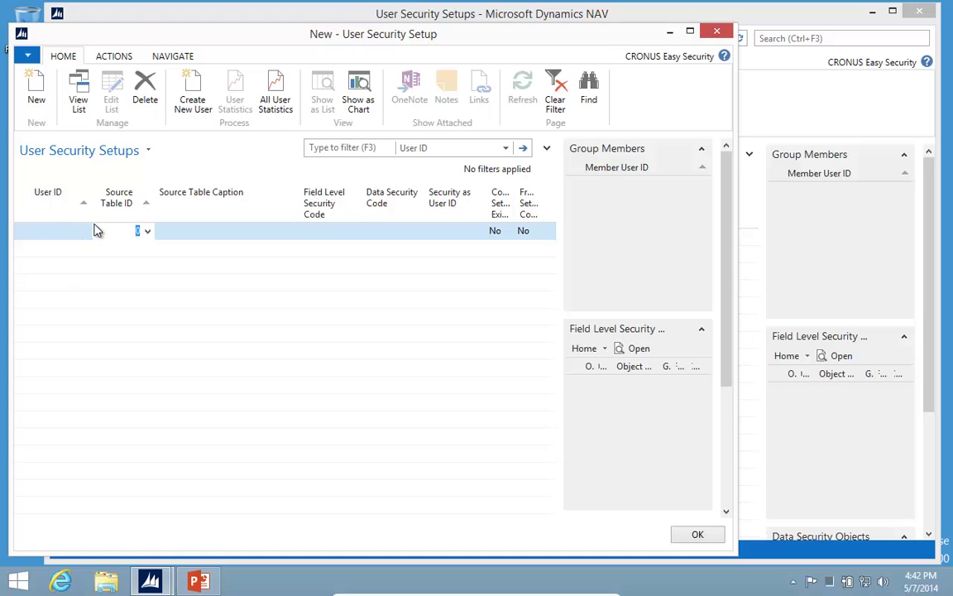
{"action": "type", "text": "36"}
{"action": "key", "text": "Tab"}
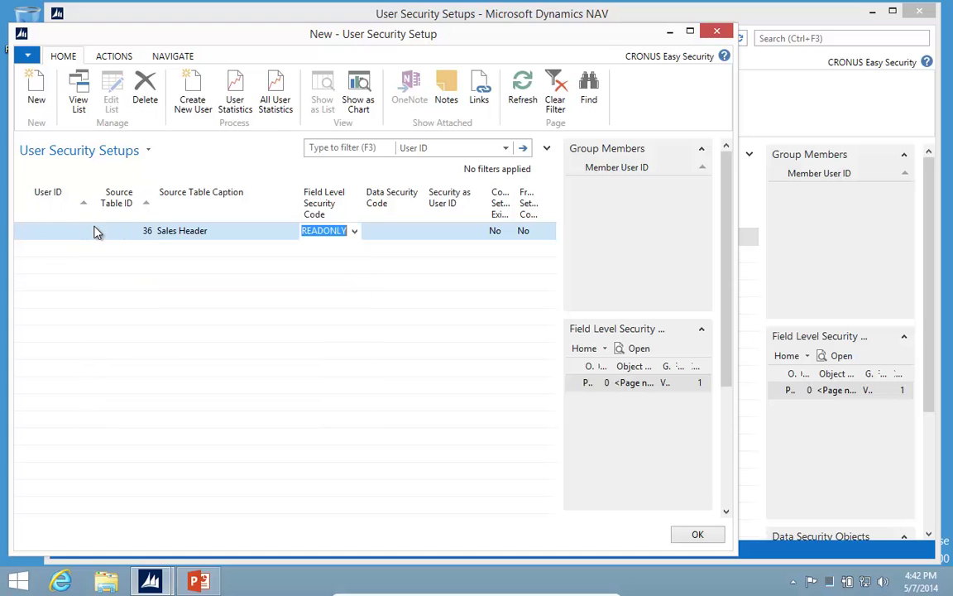
{"action": "key", "text": "Down"}
{"action": "key", "text": "Up"}
{"action": "key", "text": "shift+Tab"}
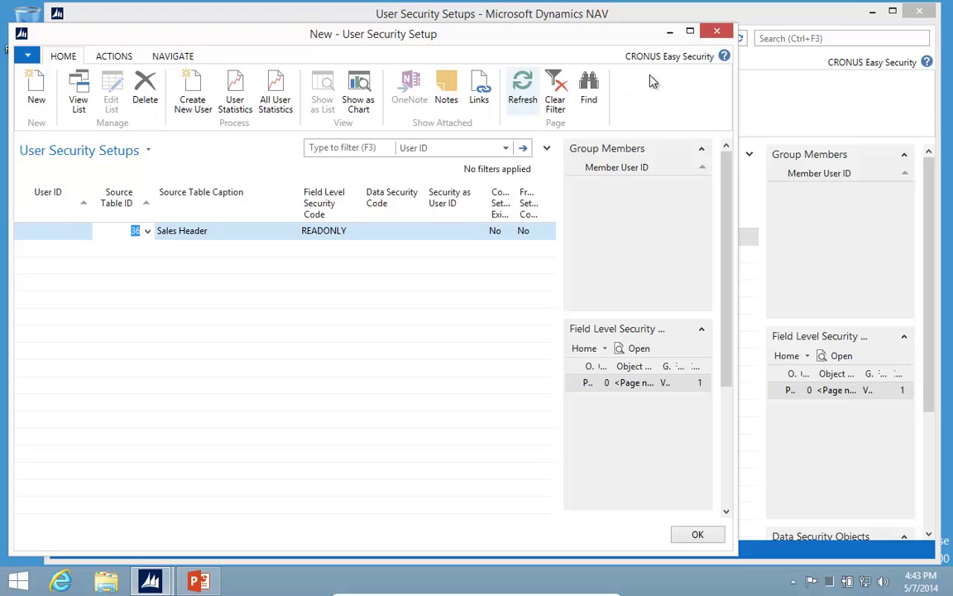
- Return to the main window and reopen The Cannon Group PLC's released BLUE sales order to check its access under the read-only setup
{"action": "left_click", "coordinate": [717, 30]}
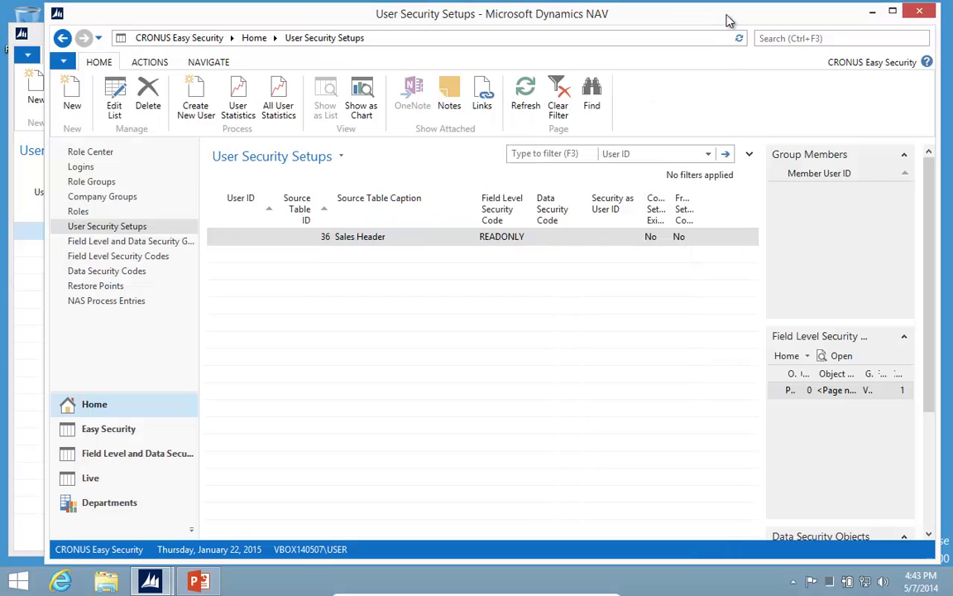
{"action": "left_click", "coordinate": [95, 501]}
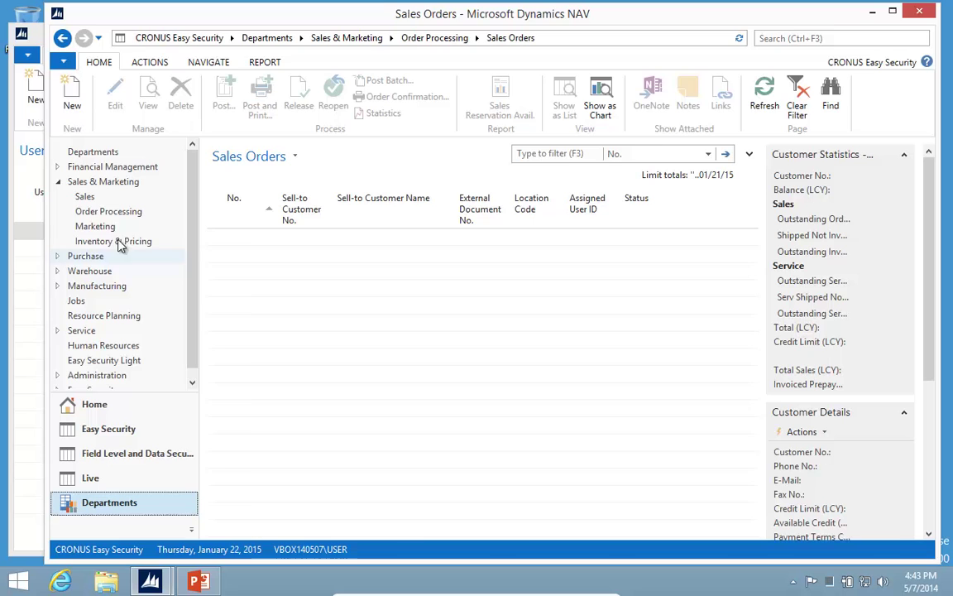
{"action": "left_click", "coordinate": [96, 212]}
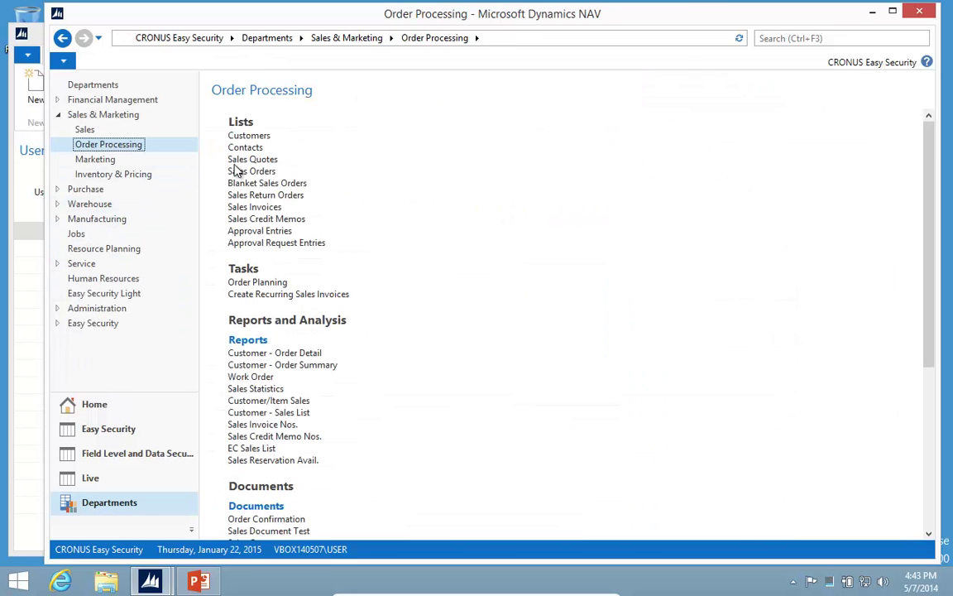
{"action": "left_click", "coordinate": [257, 171]}
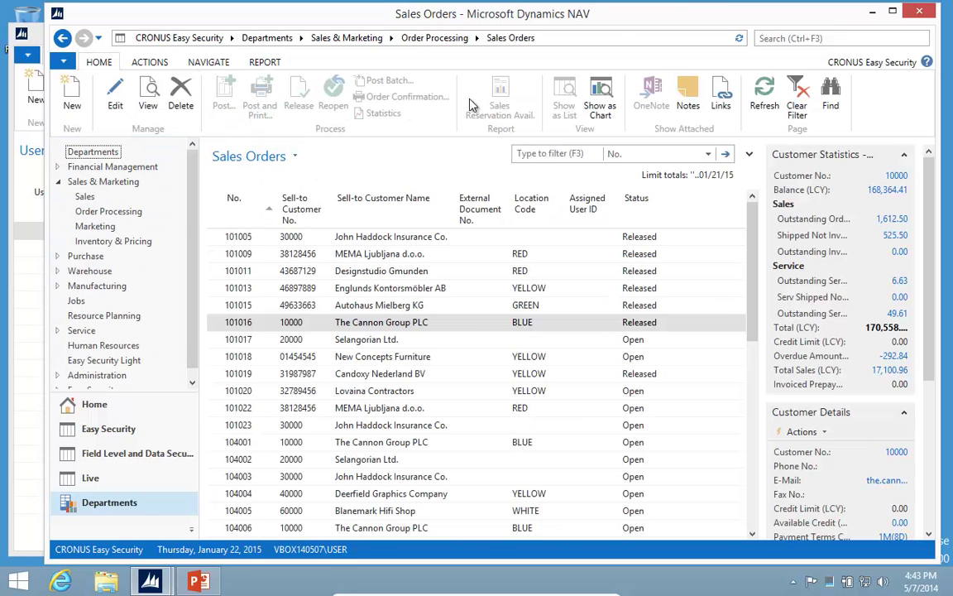
{"action": "double_click", "coordinate": [222, 327]}
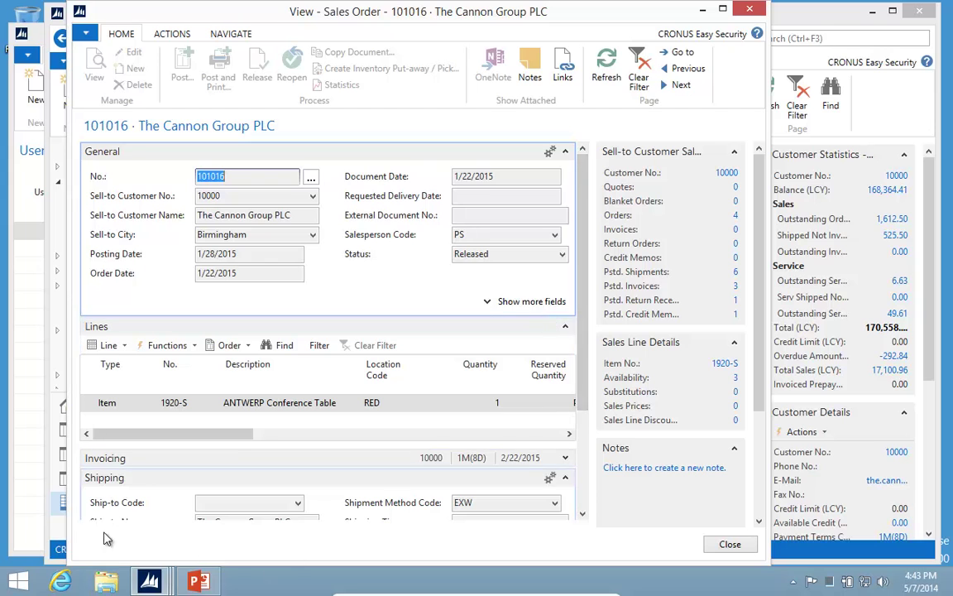
- Add a second user security setup for the VBOX140507\USER login with source table 36 (Sales Header)
{"action": "left_click", "coordinate": [33, 485]}
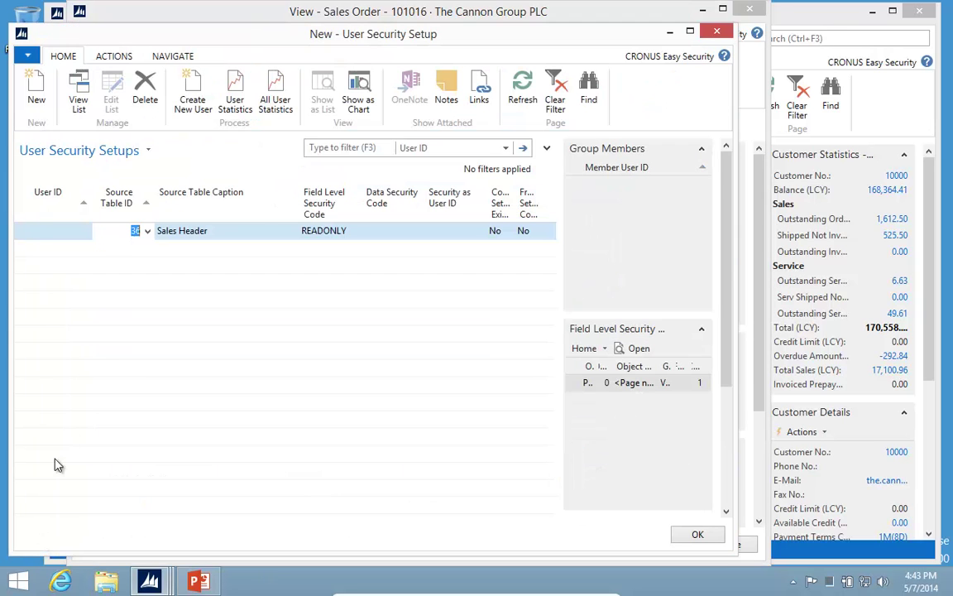
{"action": "left_click", "coordinate": [91, 253]}
{"action": "left_click", "coordinate": [86, 248]}
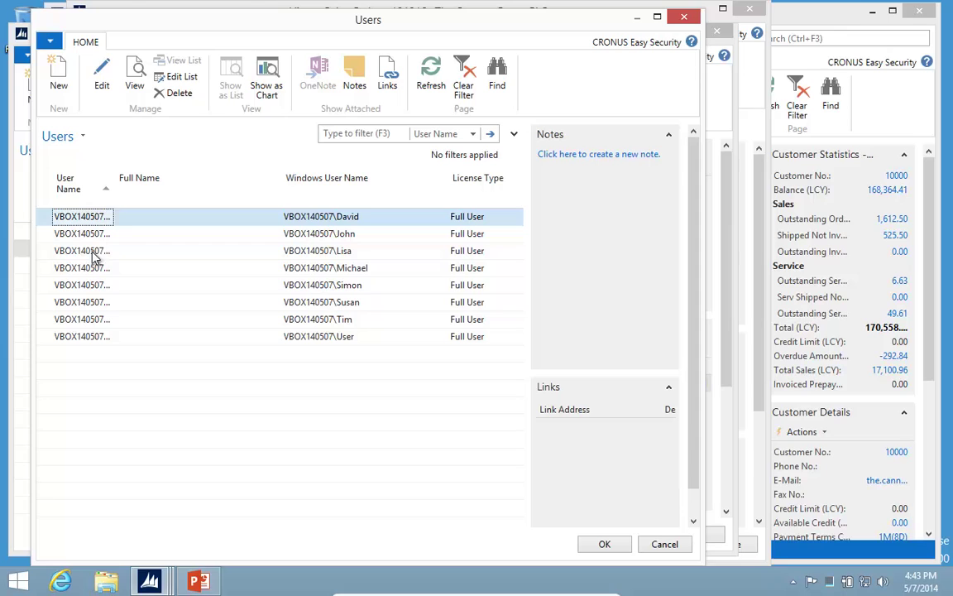
{"action": "left_click_drag", "start_coordinate": [113, 194], "coordinate": [162, 203]}
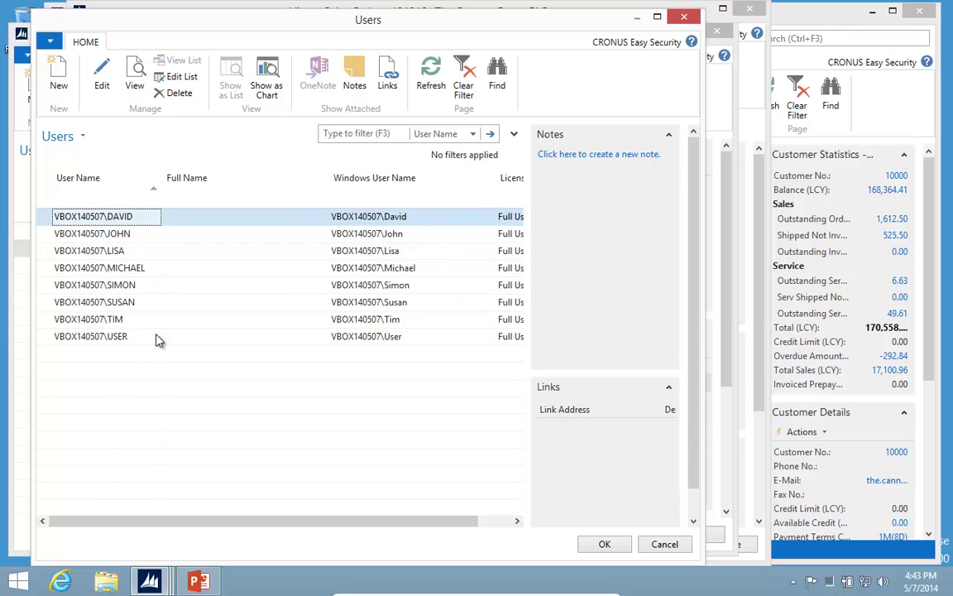
{"action": "left_click", "coordinate": [101, 337]}
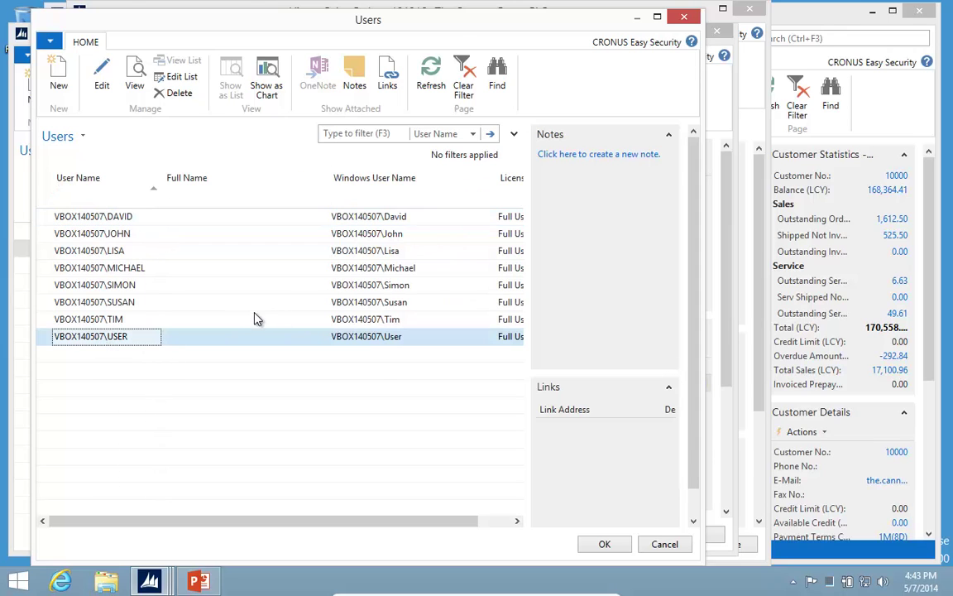
{"action": "left_click", "coordinate": [606, 544]}
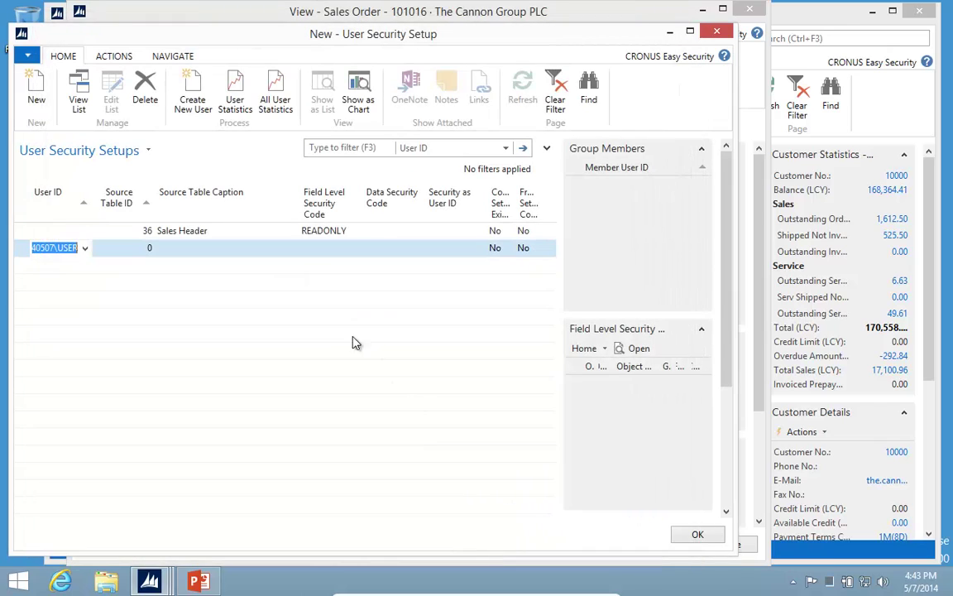
{"action": "key", "text": "Tab"}
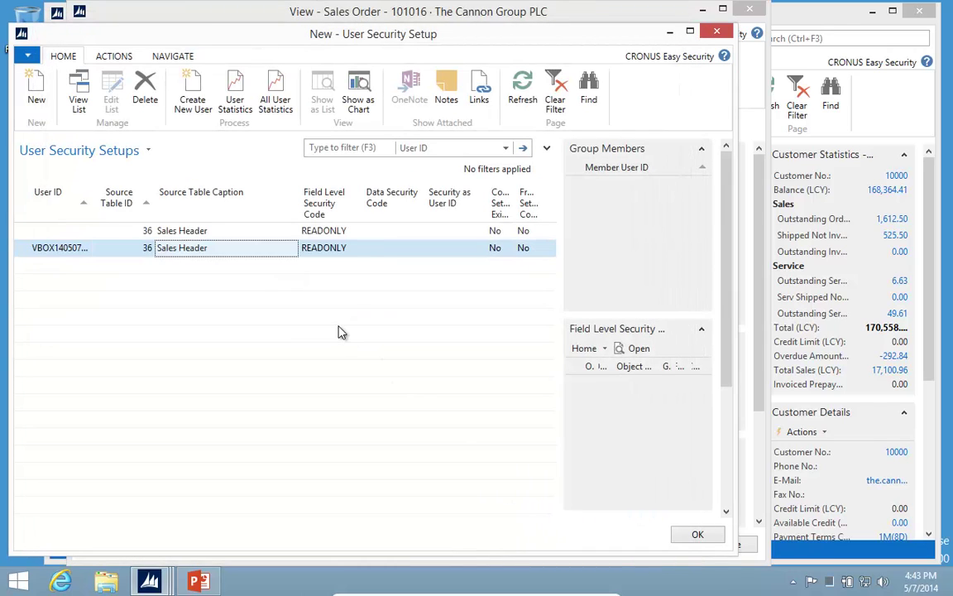
- Set the field level security code of the USER login's Sales Header setup to BASIC
{"action": "left_click", "coordinate": [355, 249]}
{"action": "left_click", "coordinate": [354, 249]}
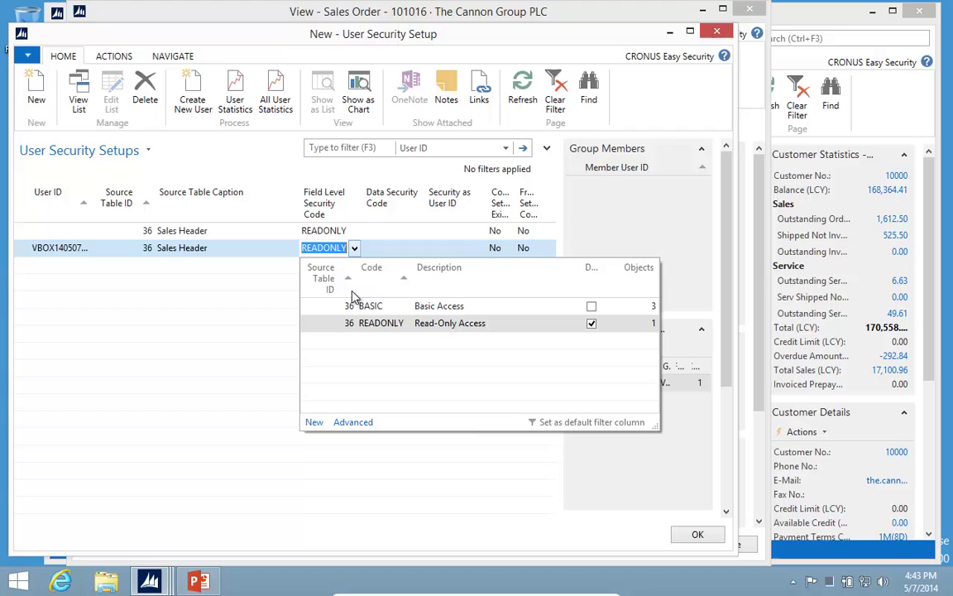
{"action": "left_click", "coordinate": [372, 306]}
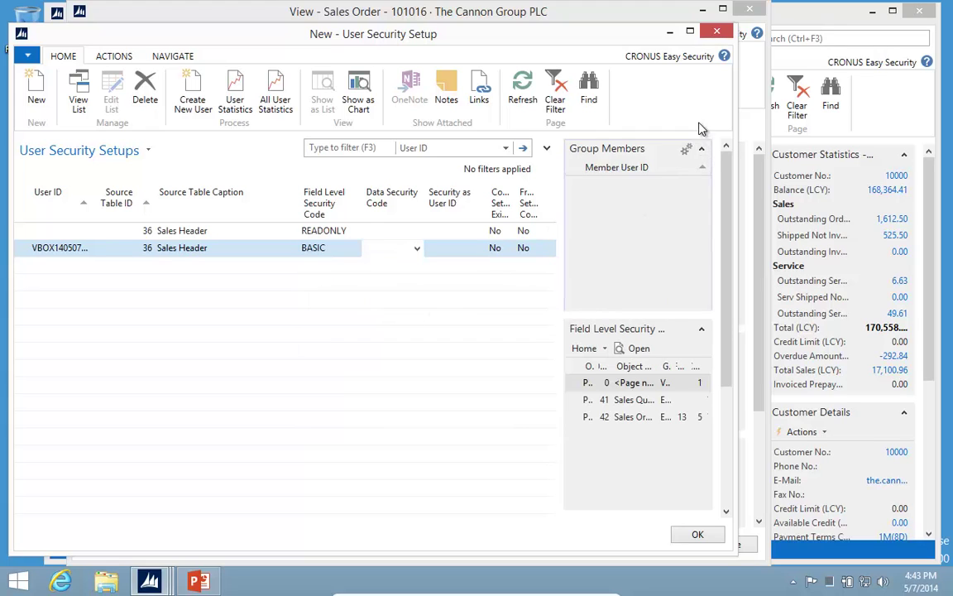
- Close the open sales order, reload the Sales Orders list and reopen The Cannon Group PLC's BLUE order to check the BASIC setup
{"action": "key", "text": "Escape"}
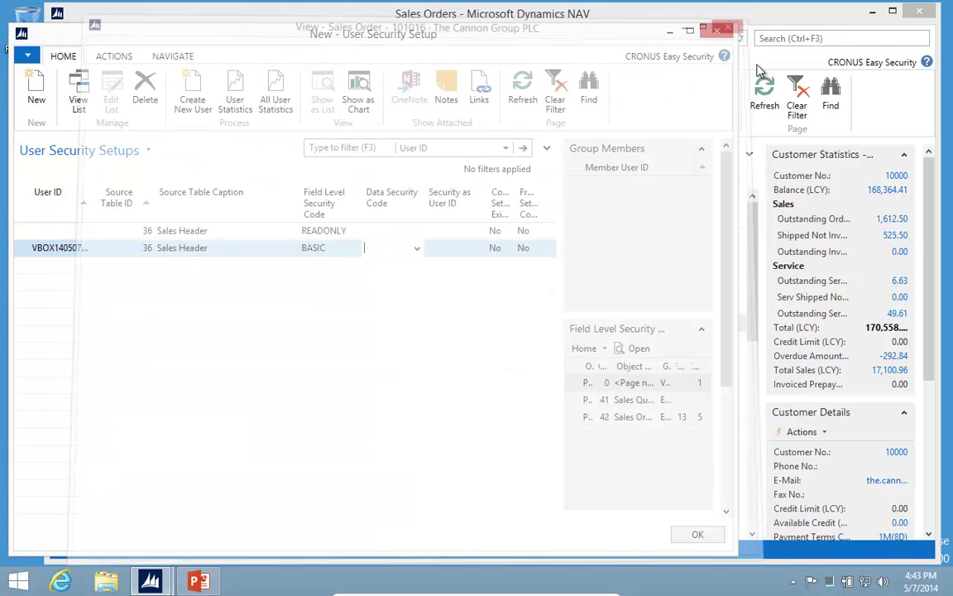
{"action": "left_click", "coordinate": [726, 30]}
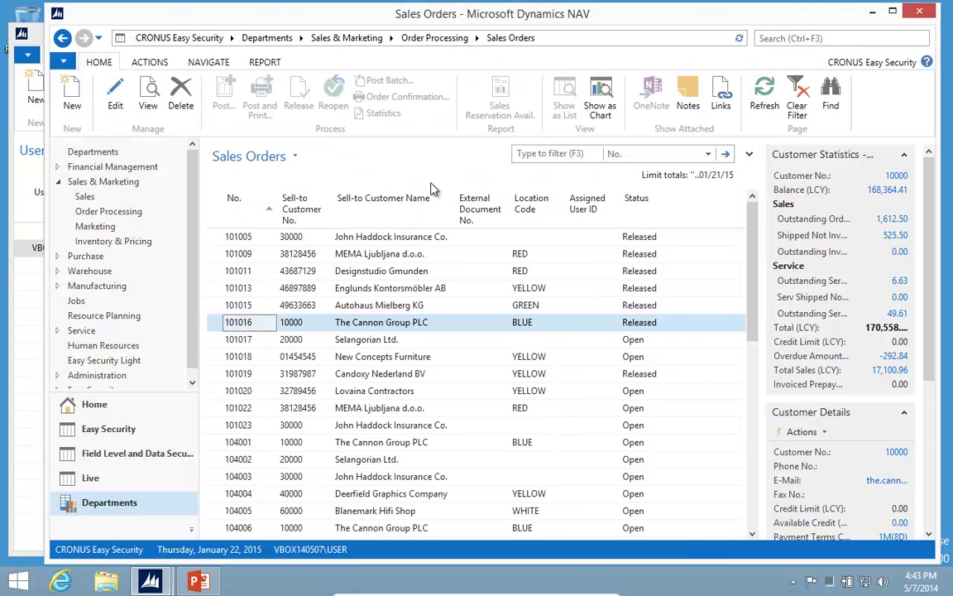
{"action": "left_click", "coordinate": [110, 212]}
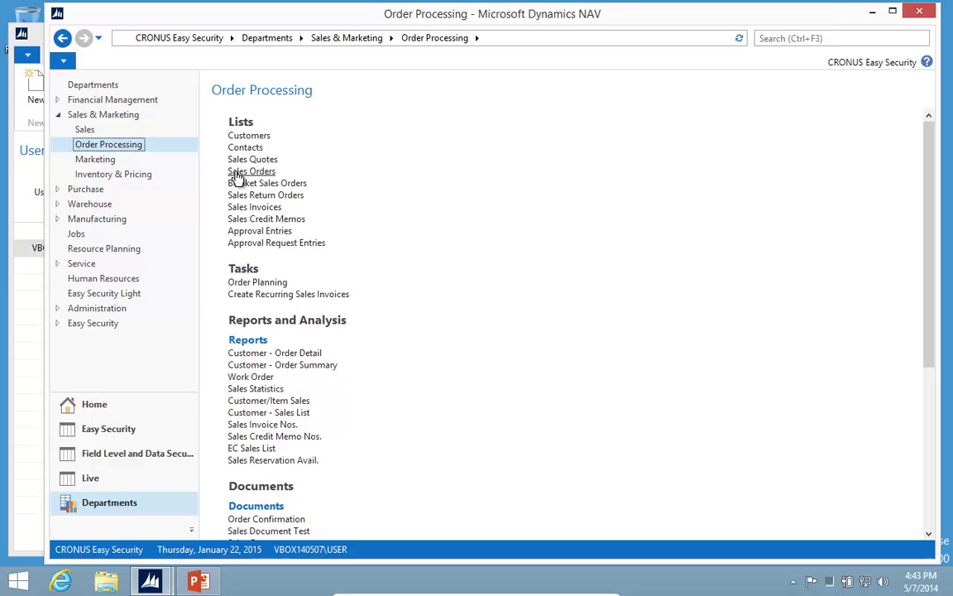
{"action": "left_click", "coordinate": [240, 172]}
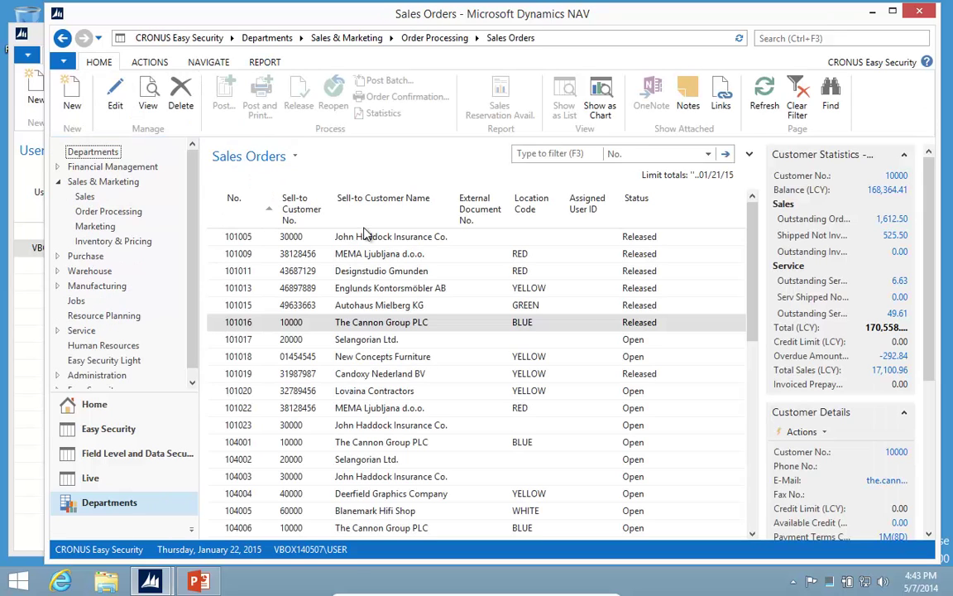
{"action": "double_click", "coordinate": [216, 324]}
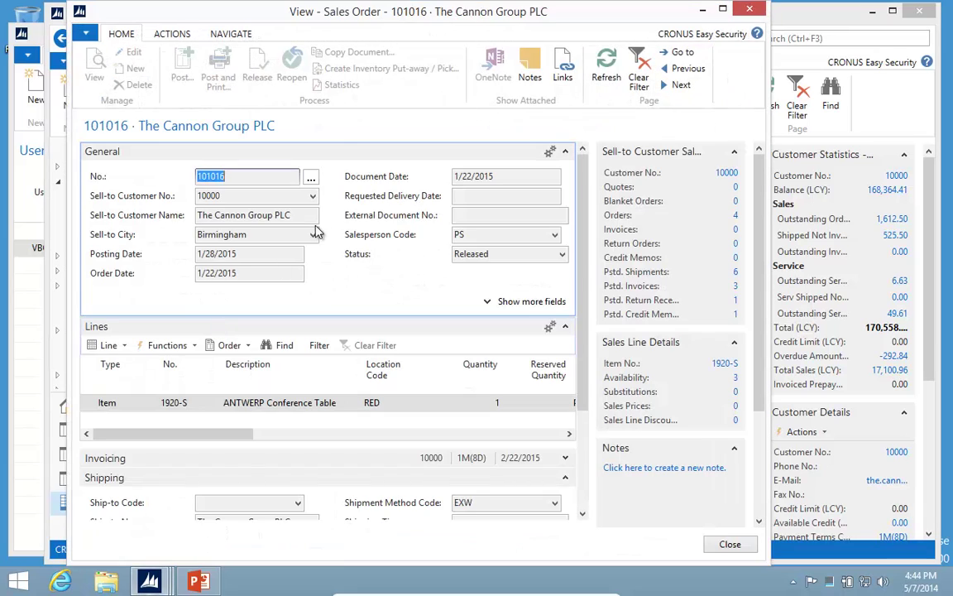
- Switch The Cannon Group PLC's sales order to edit mode, view its order statistics and close them
{"action": "left_click", "coordinate": [129, 51]}
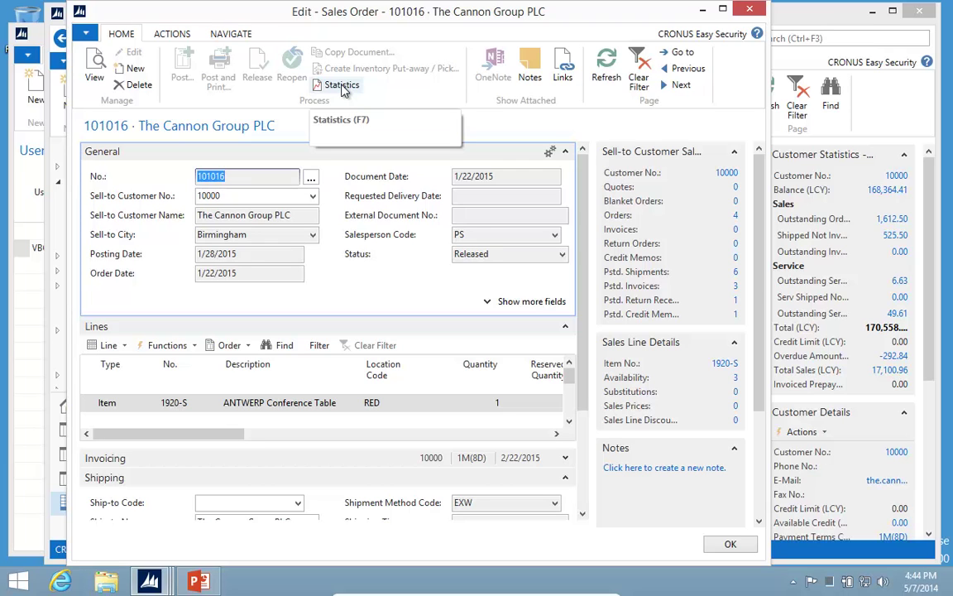
{"action": "left_click", "coordinate": [342, 86]}
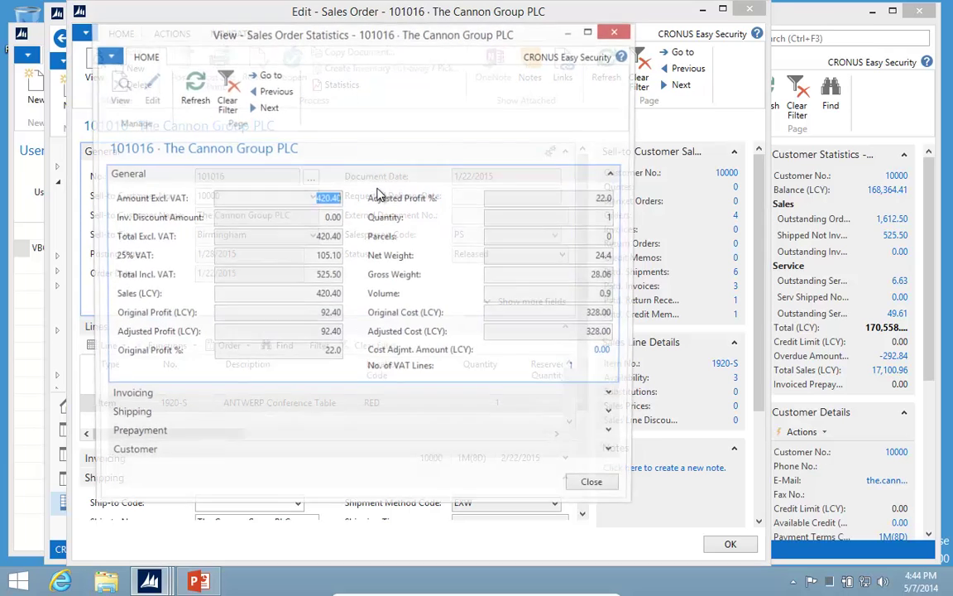
{"action": "key", "text": "Escape"}
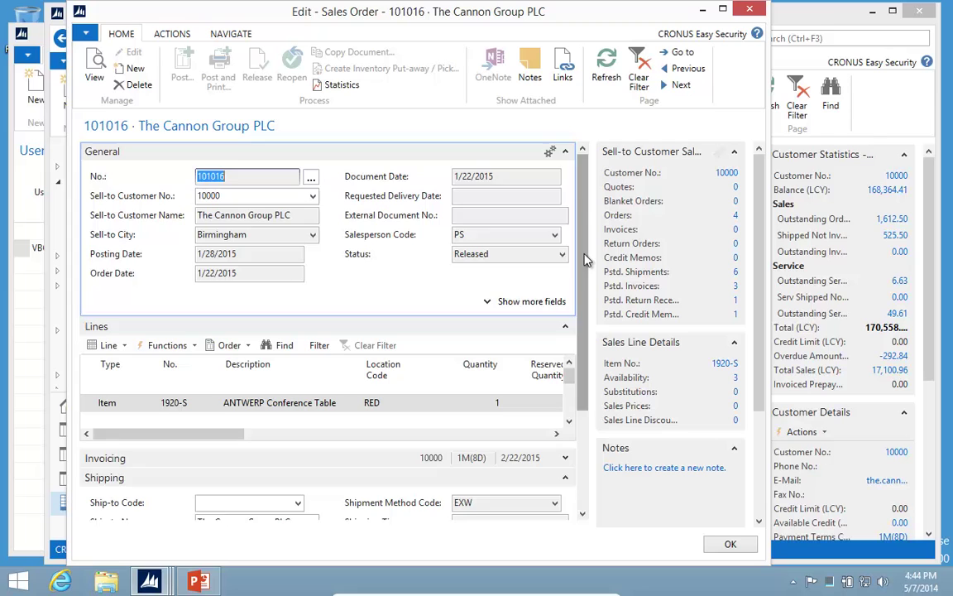
- Examine the General and Shipping fields of The Cannon Group PLC's sales order and close the order
{"action": "scroll", "coordinate": [519, 301], "scroll_direction": "down", "scroll_amount": 4}
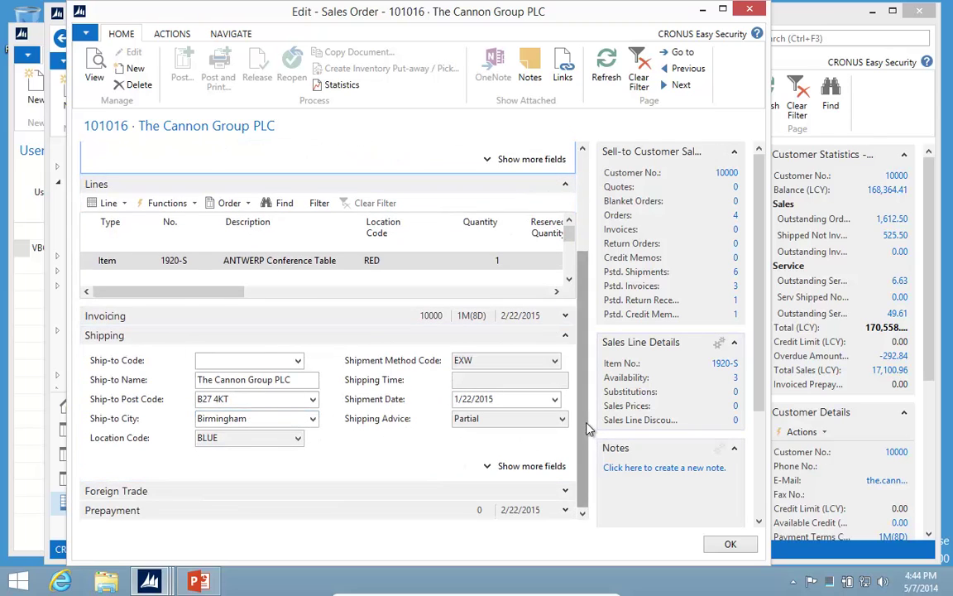
{"action": "scroll", "coordinate": [587, 422], "scroll_direction": "up", "scroll_amount": 1}
{"action": "scroll", "coordinate": [587, 422], "scroll_direction": "up", "scroll_amount": 5}
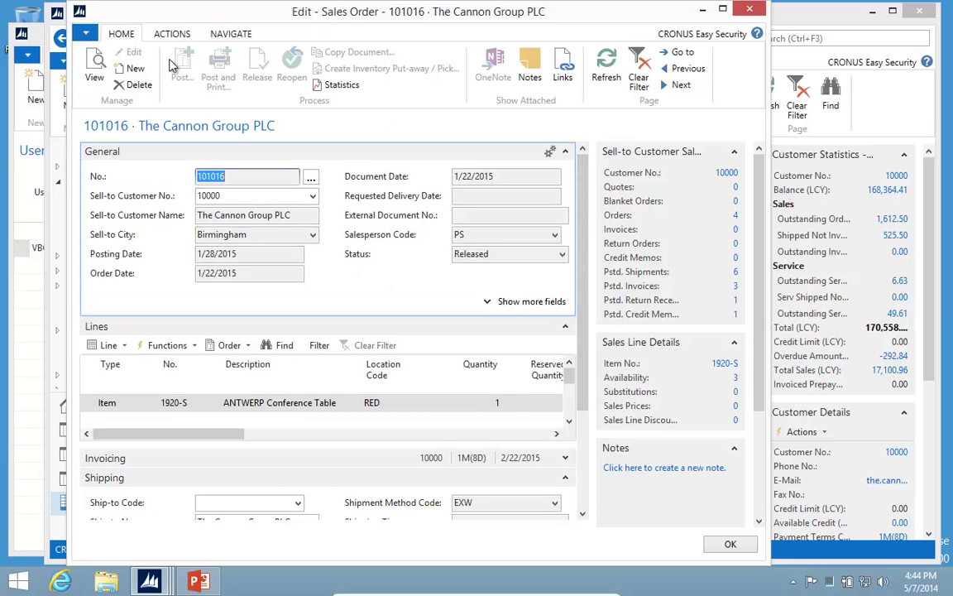
{"action": "key", "text": "Escape"}
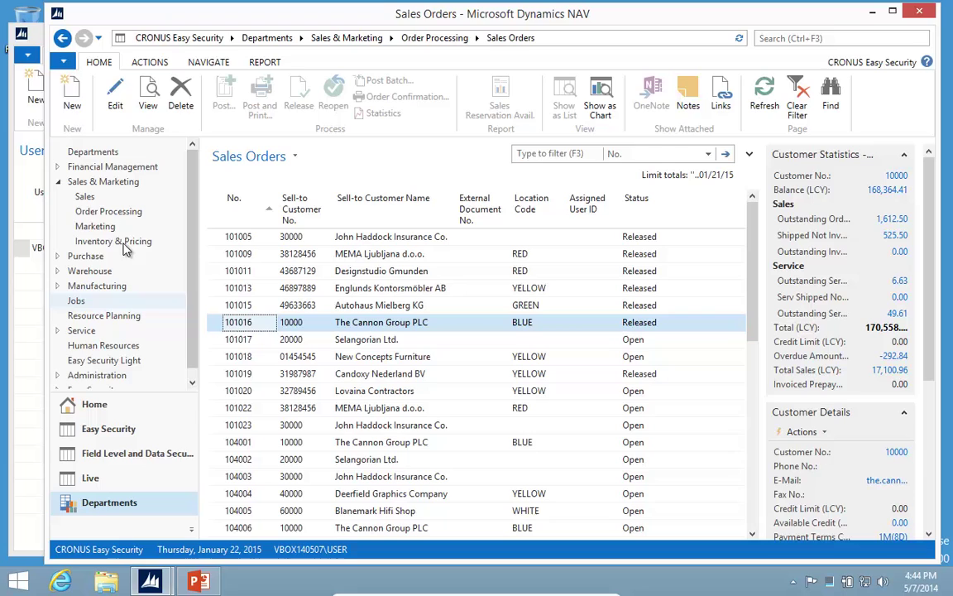
- Go to the Sales Credit Memos list in Order Processing, view Klubben's credit memo and close it
{"action": "left_click", "coordinate": [97, 212]}
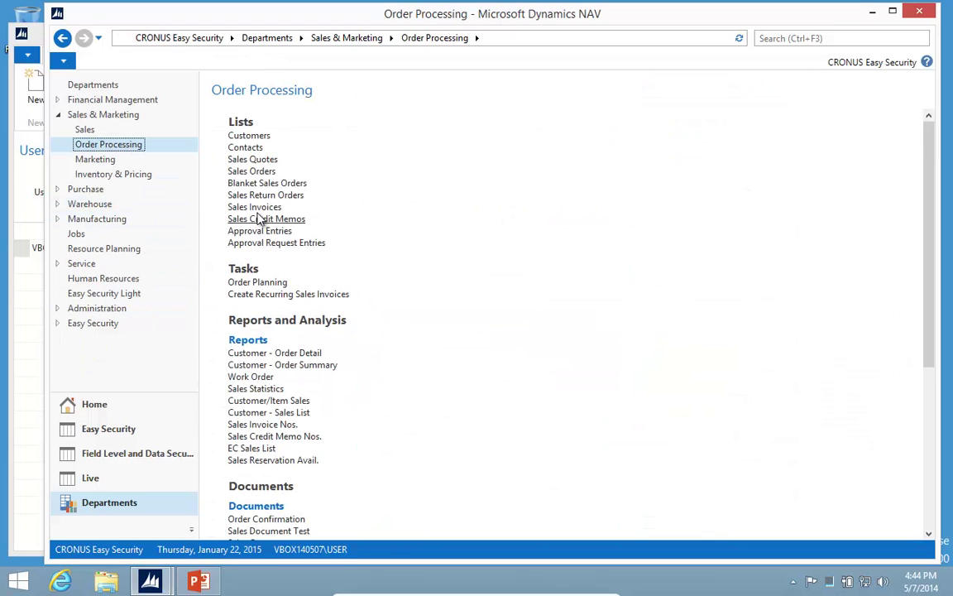
{"action": "left_click", "coordinate": [250, 220]}
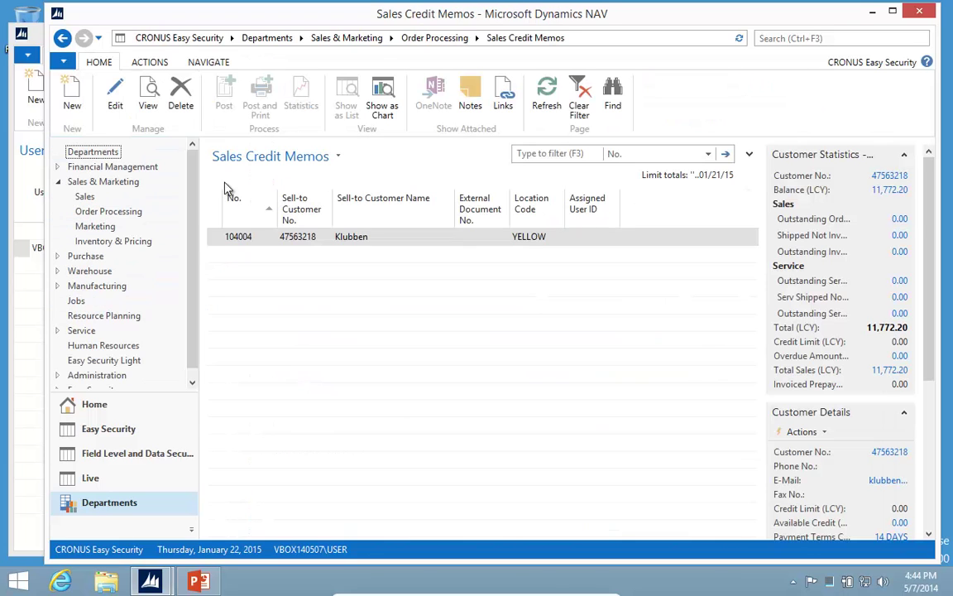
{"action": "double_click", "coordinate": [219, 237]}
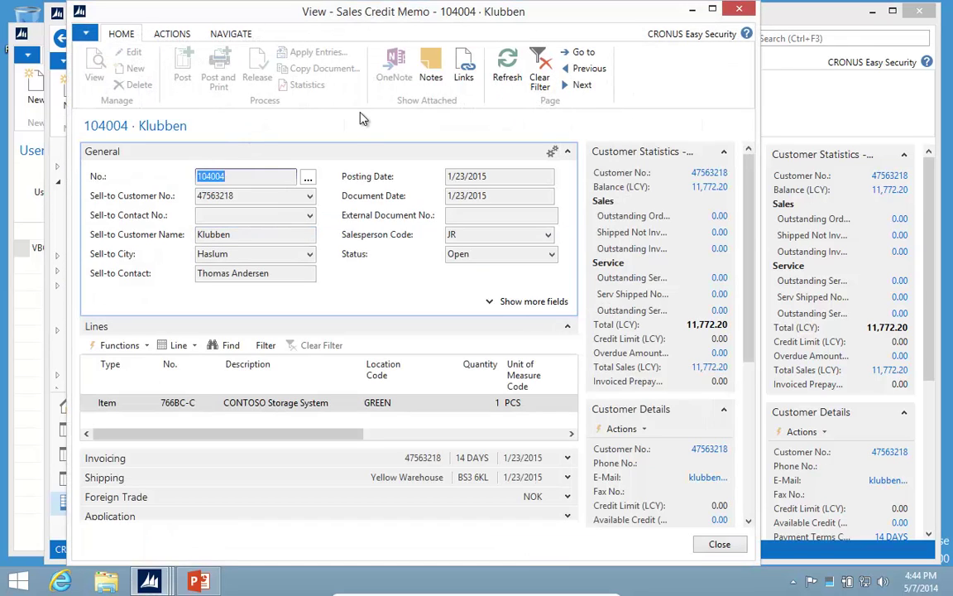
{"action": "key", "text": "Escape"}
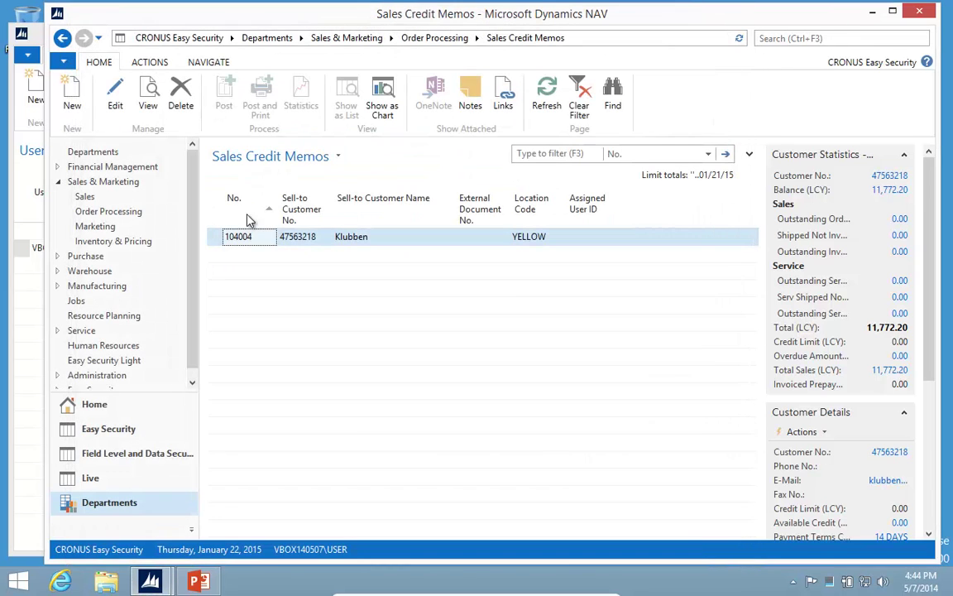
- From the USER login's security setup, look up the field level security codes and open the objects of the BASIC code
{"action": "left_click", "coordinate": [31, 545]}
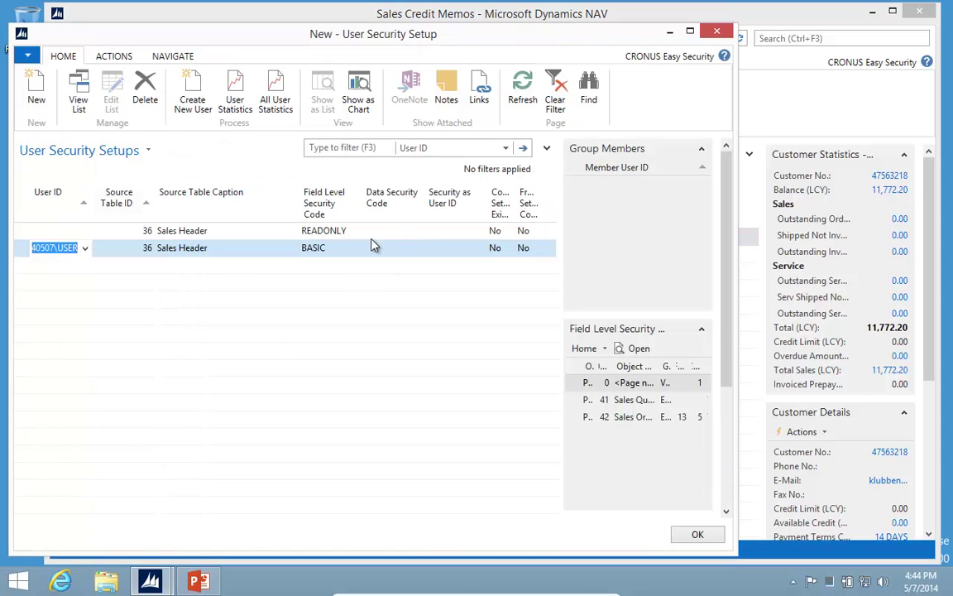
{"action": "left_click", "coordinate": [337, 255]}
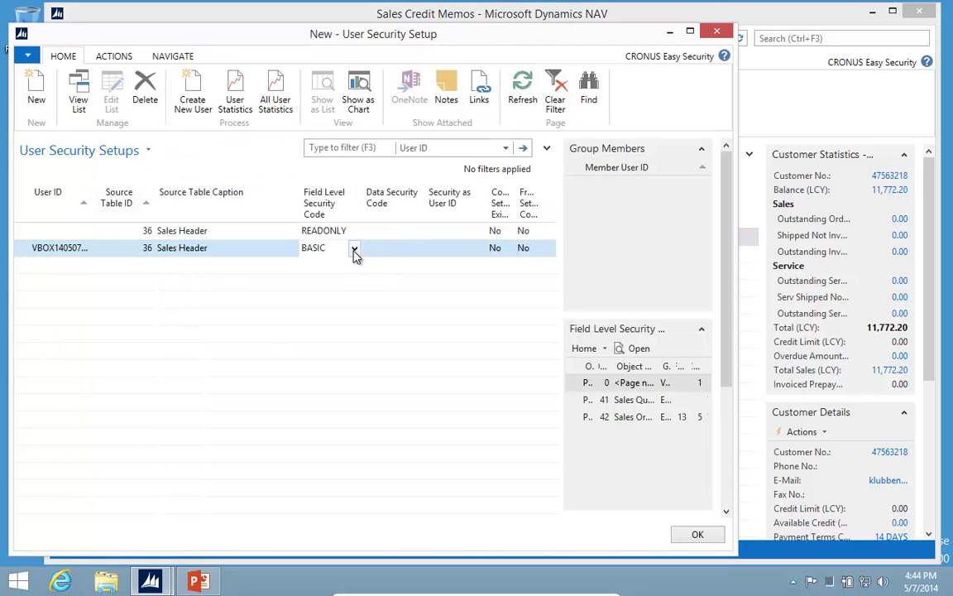
{"action": "left_click", "coordinate": [355, 250]}
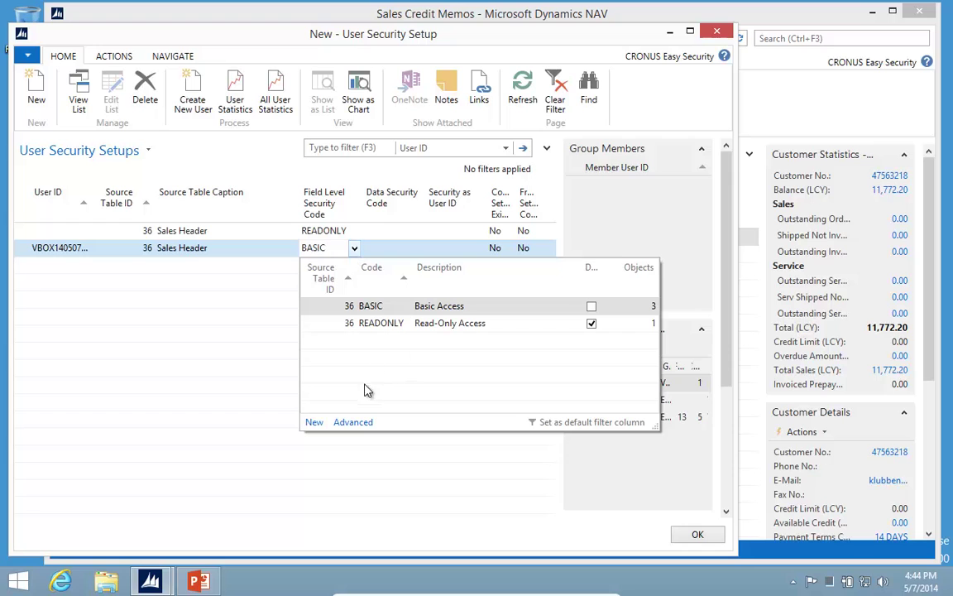
{"action": "left_click", "coordinate": [356, 423]}
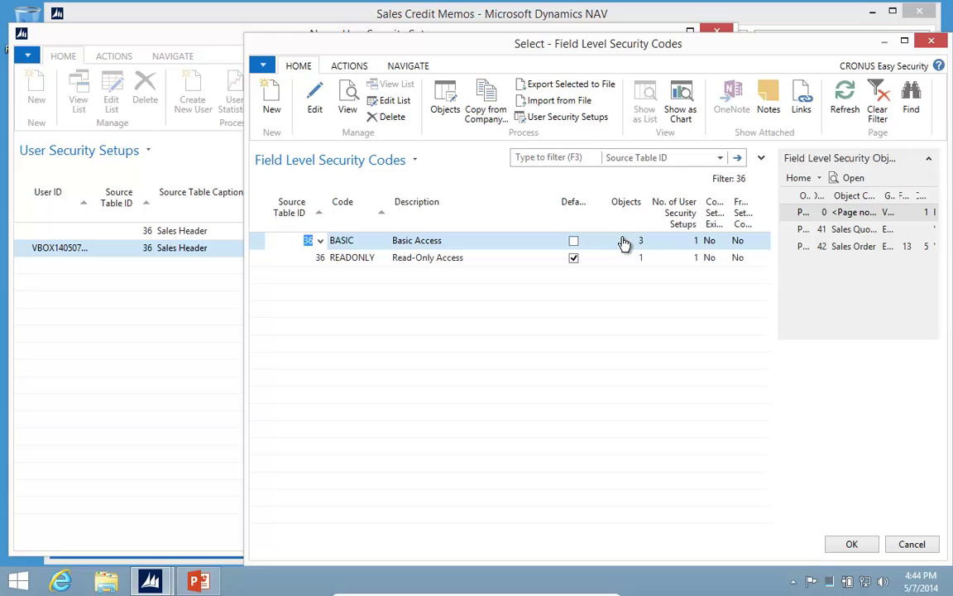
{"action": "left_click", "coordinate": [445, 100]}
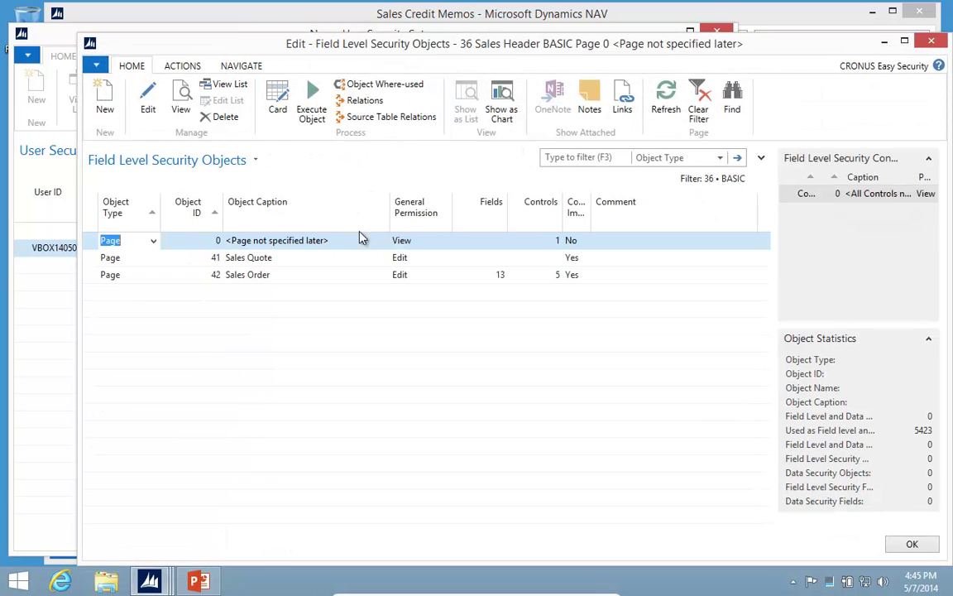
- Check the general permission options of the BASIC code's object for pages not specified, keeping View
{"action": "left_click", "coordinate": [445, 242]}
{"action": "left_click", "coordinate": [446, 242]}
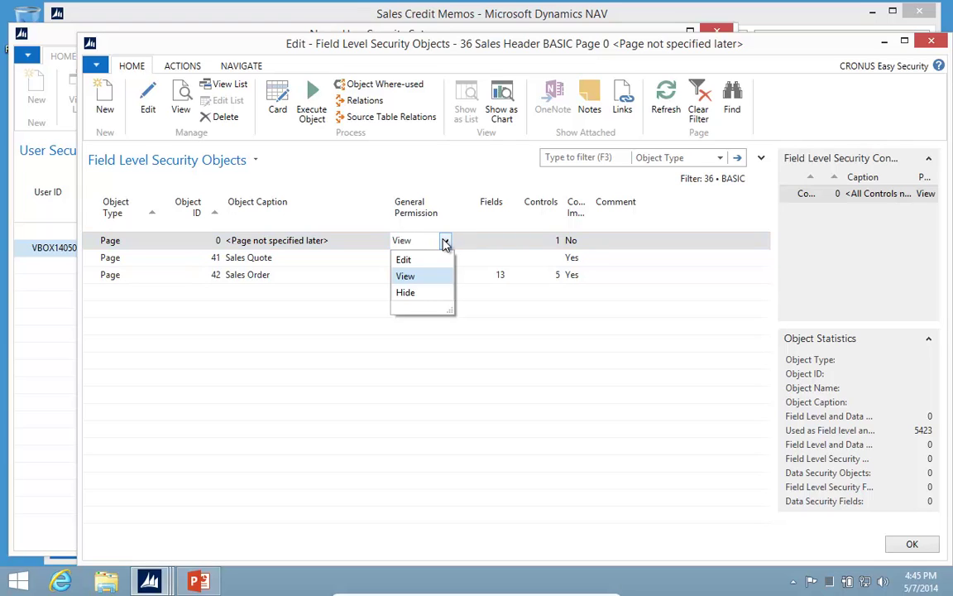
{"action": "left_click", "coordinate": [436, 240]}
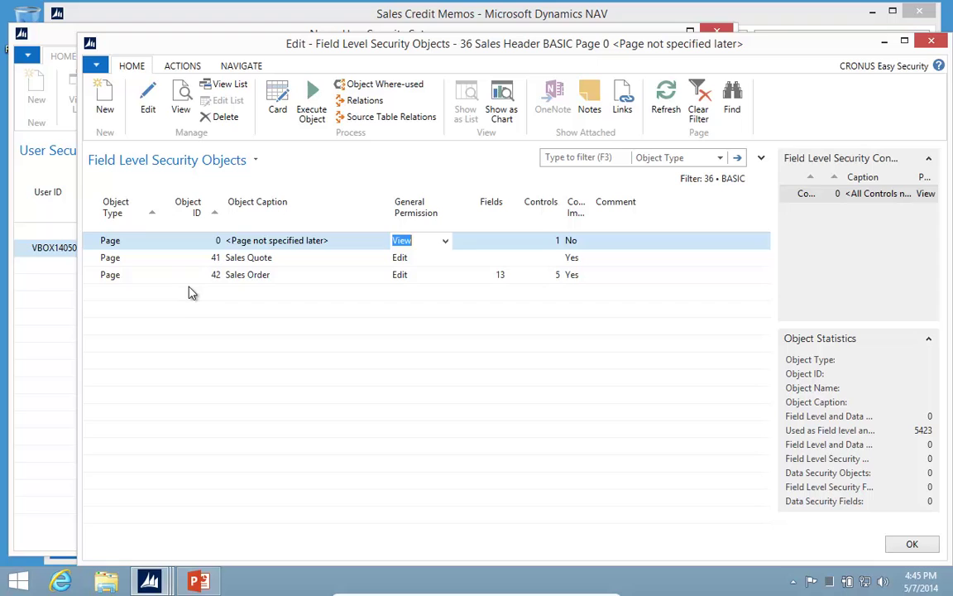
- Add page 402 Sales Order Statistics to the BASIC security objects with general permission Hide
{"action": "left_click", "coordinate": [219, 296]}
{"action": "left_click", "coordinate": [217, 293]}
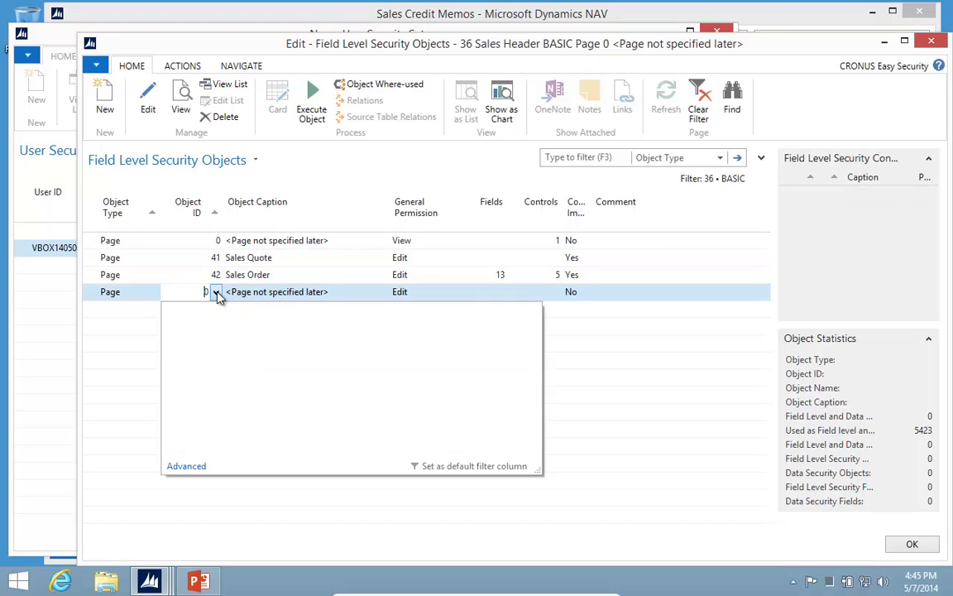
{"action": "left_click", "coordinate": [264, 395]}
{"action": "key", "text": "Tab"}
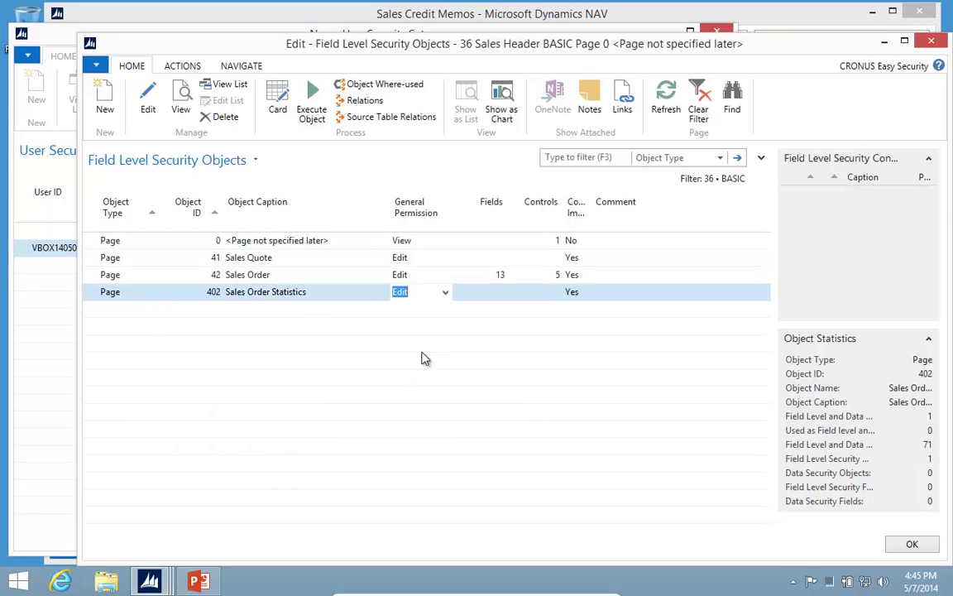
{"action": "left_click", "coordinate": [445, 294]}
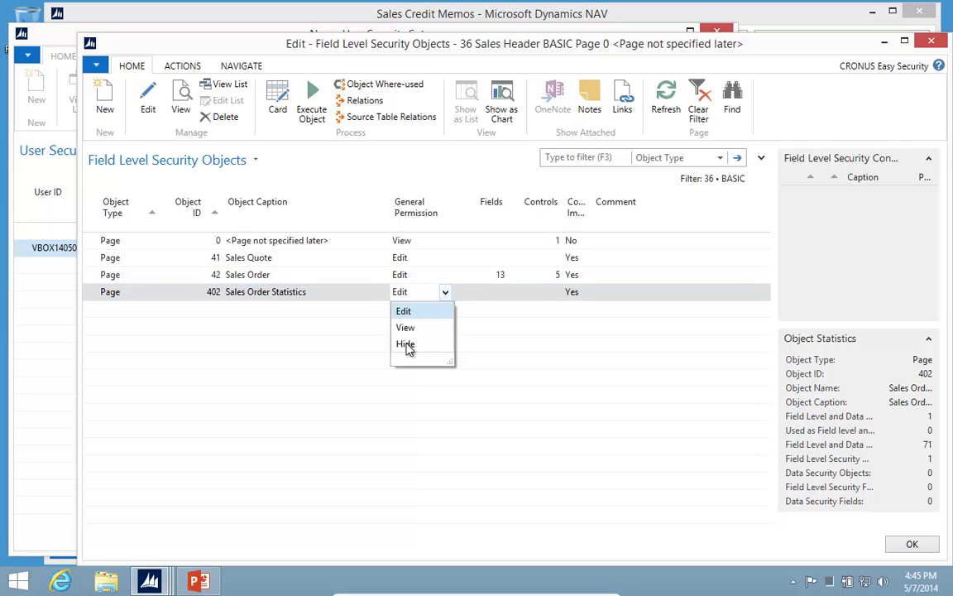
{"action": "left_click", "coordinate": [406, 344]}
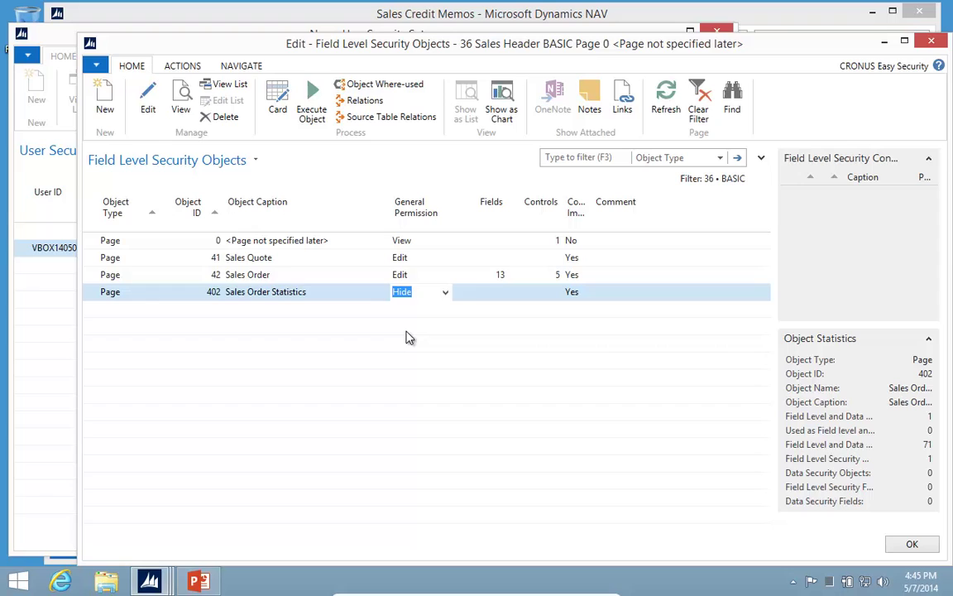
- In the BASIC code's Sales Order page object, set all fields not specifically controlled to Hide and Sell-to Customer No. to View
{"action": "key", "text": "Up"}
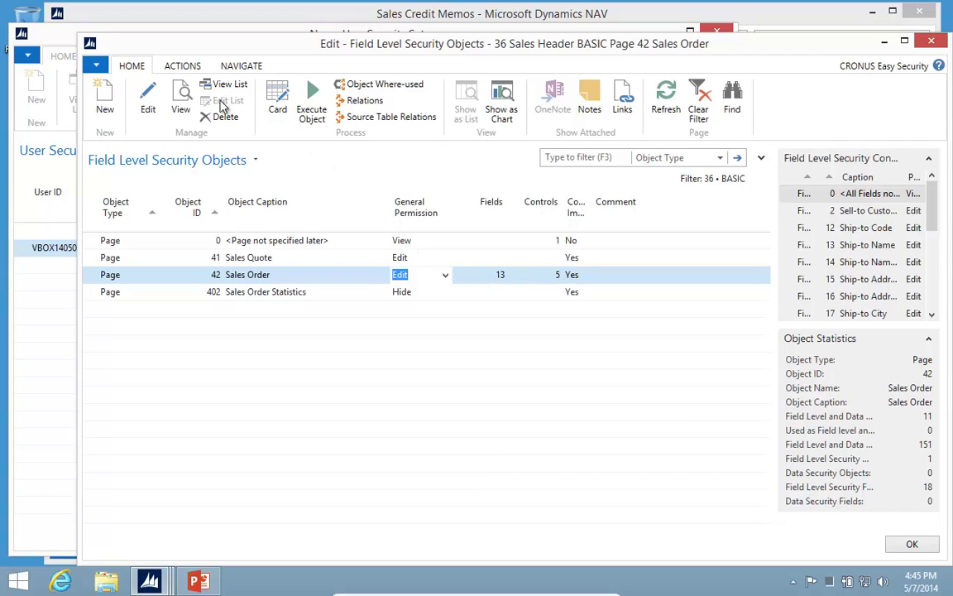
{"action": "left_click", "coordinate": [148, 103]}
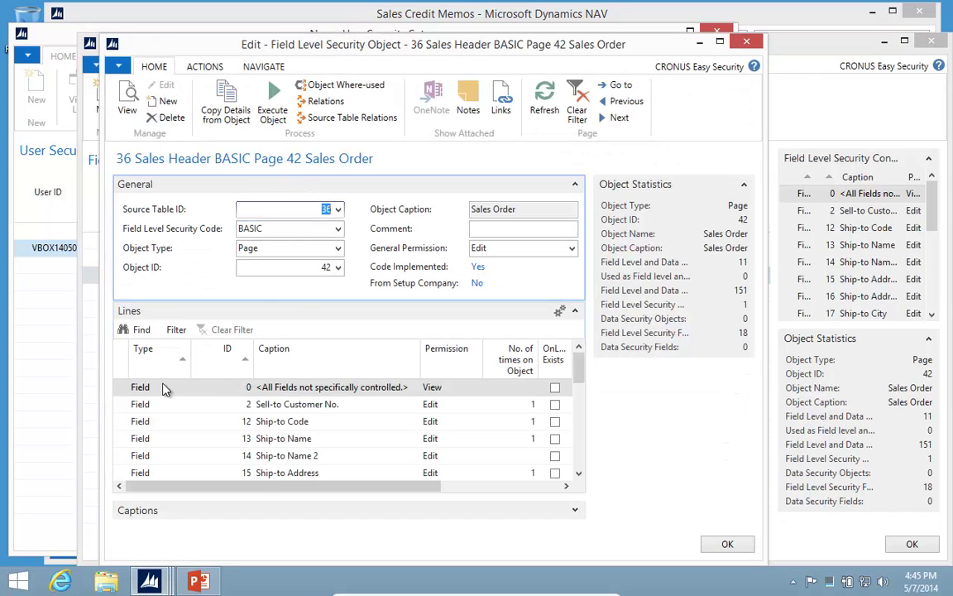
{"action": "left_click", "coordinate": [466, 390]}
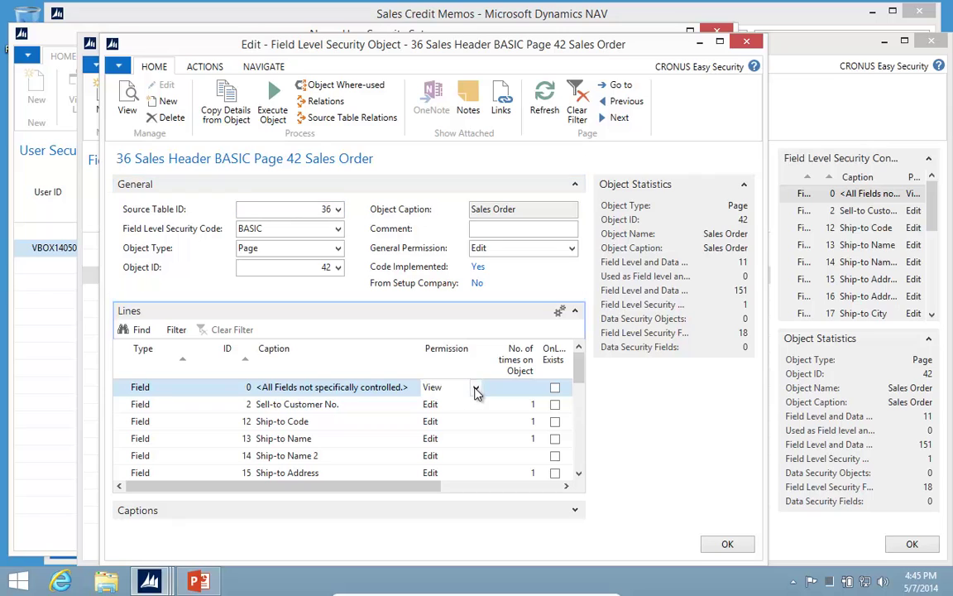
{"action": "left_click", "coordinate": [476, 389]}
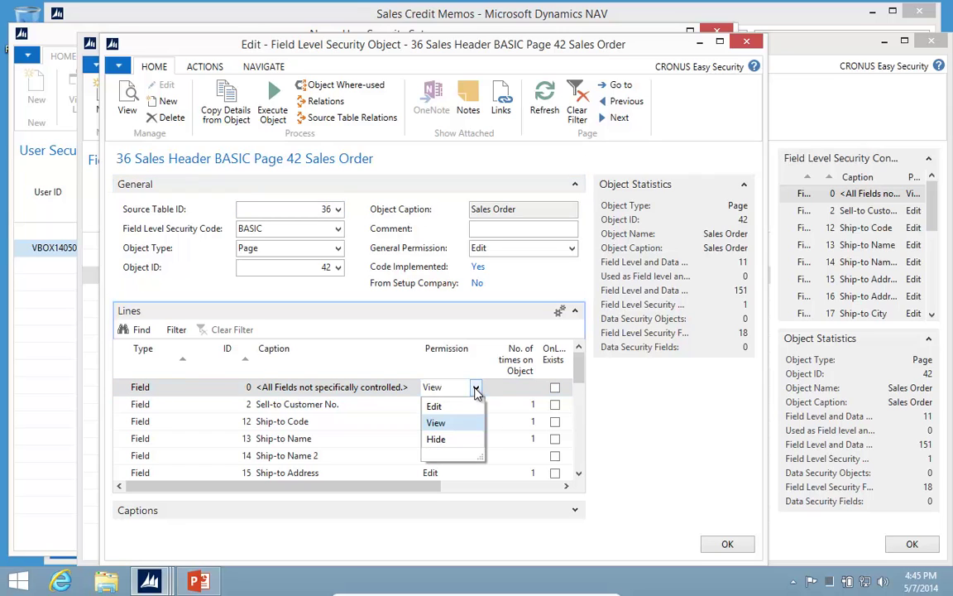
{"action": "left_click", "coordinate": [436, 438]}
{"action": "key", "text": "Down"}
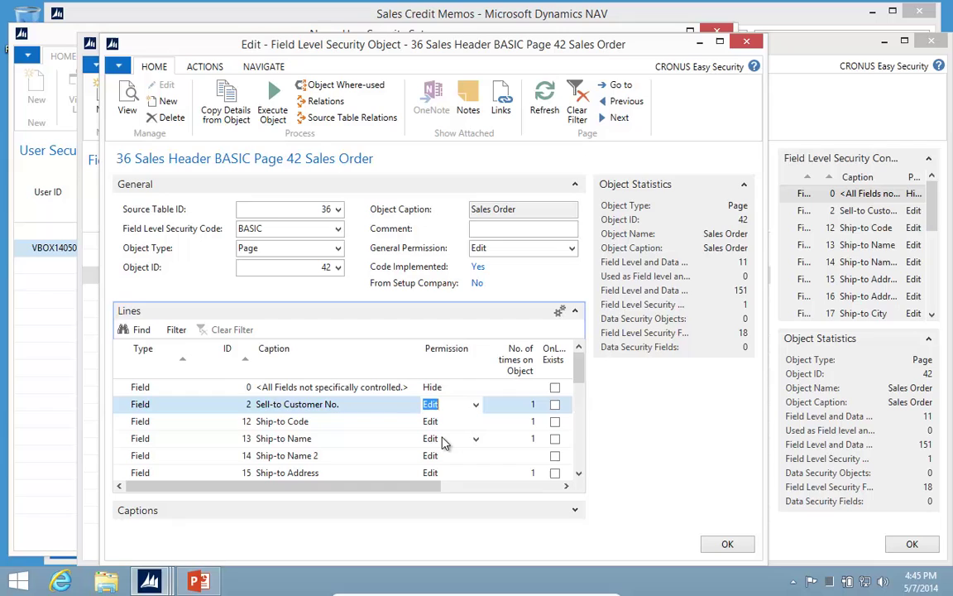
{"action": "type", "text": "v"}
{"action": "key", "text": "Down"}
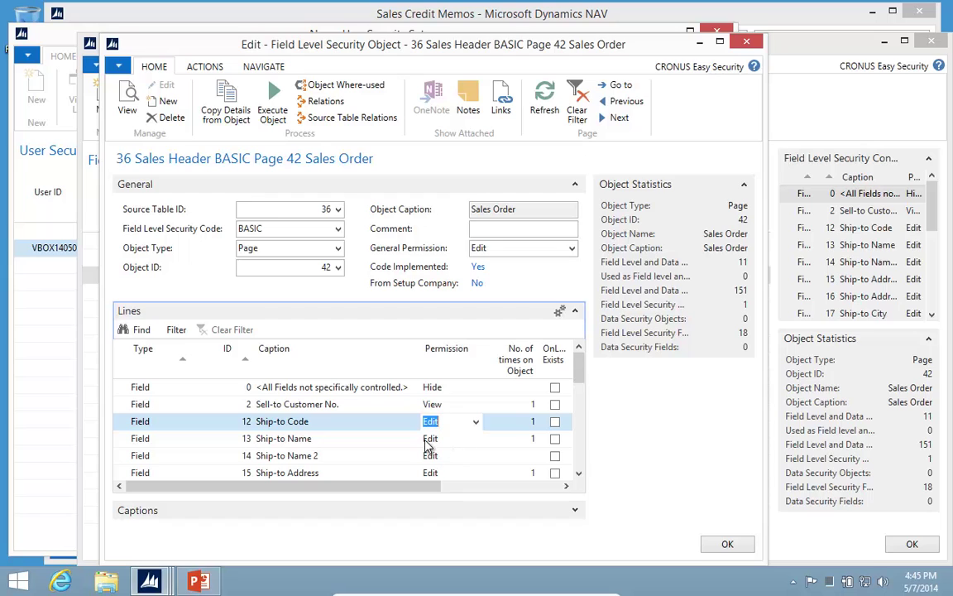
- Set the permission for all controls not specifically controlled on the Sales Order page to Hide
{"action": "scroll", "coordinate": [438, 446], "scroll_direction": "down", "scroll_amount": 2}
{"action": "scroll", "coordinate": [408, 440], "scroll_direction": "down", "scroll_amount": 2}
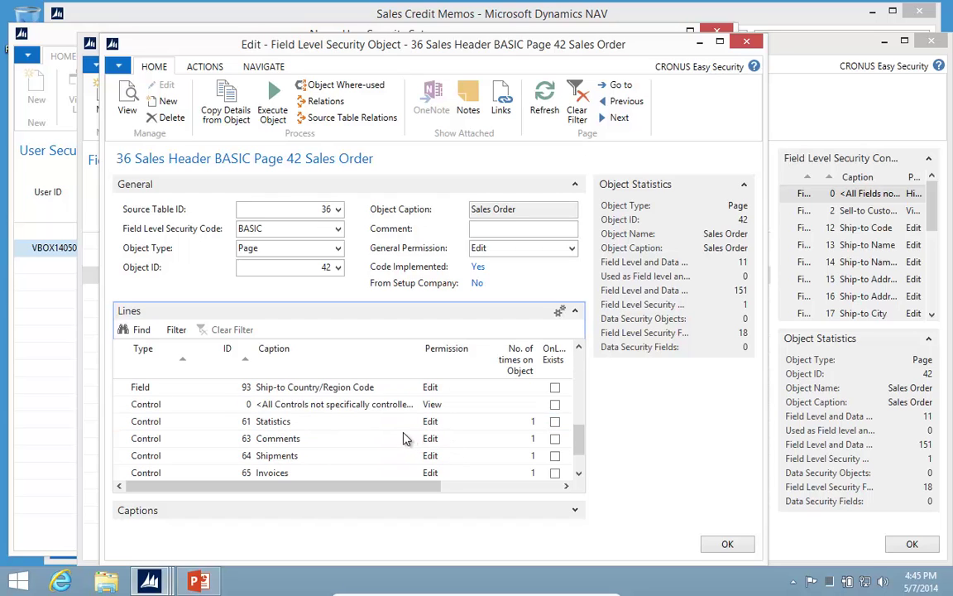
{"action": "left_click", "coordinate": [464, 406]}
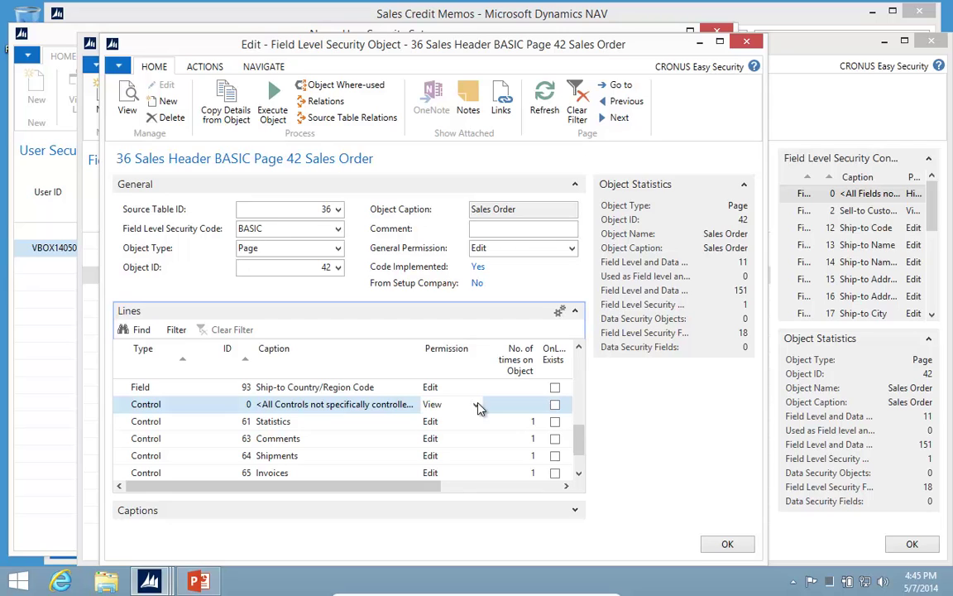
{"action": "left_click", "coordinate": [477, 407]}
{"action": "left_click", "coordinate": [445, 458]}
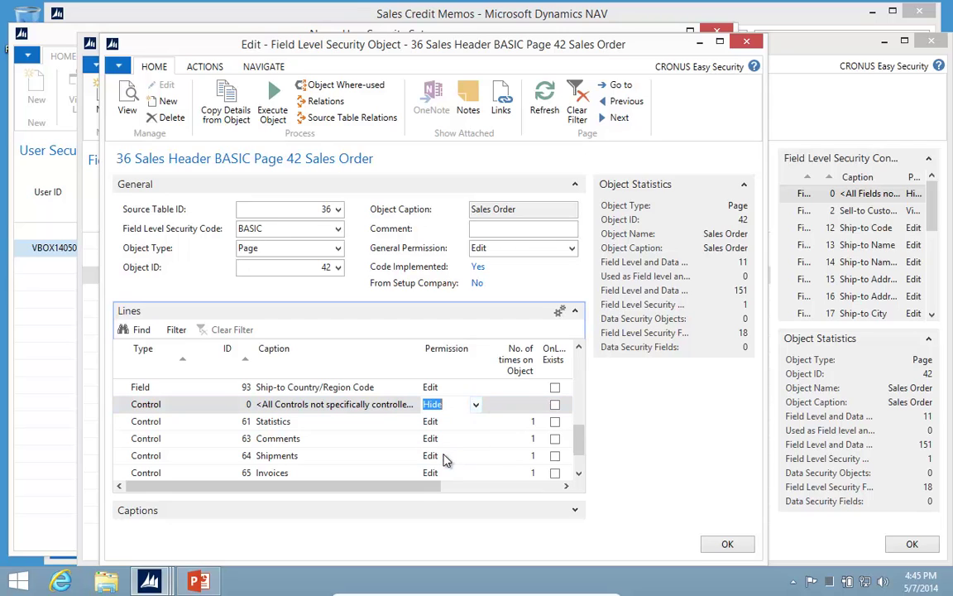
- Add a line of type Control for the Post and Print action (ID 76) to the Sales Order page object
{"action": "left_click", "coordinate": [444, 460]}
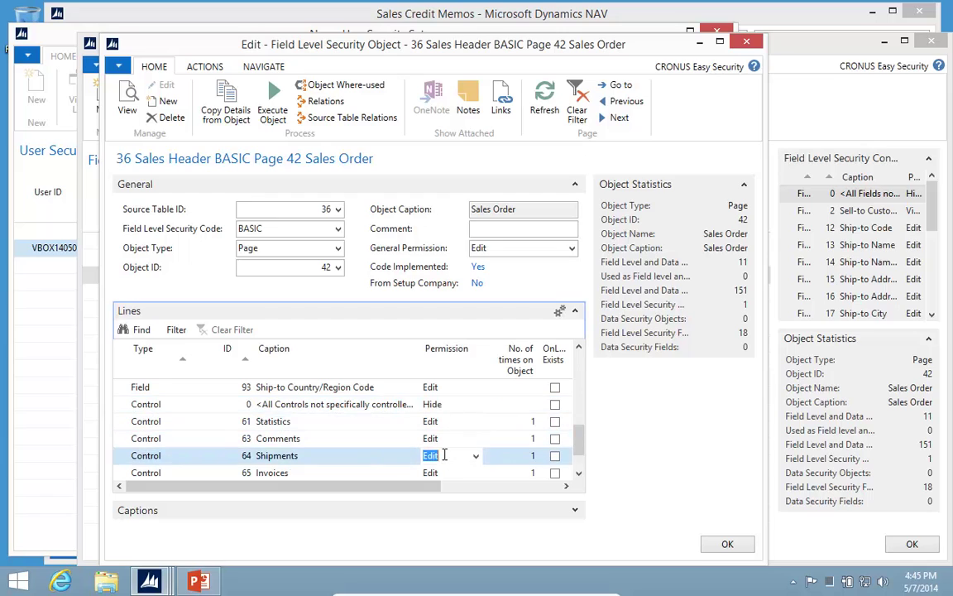
{"action": "type", "text": "c"}
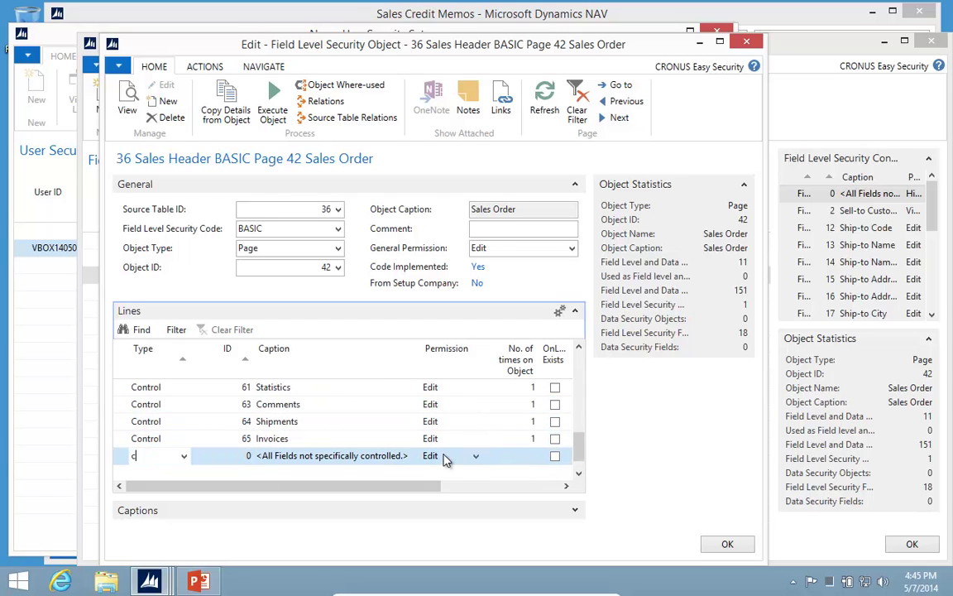
{"action": "key", "text": "Tab"}
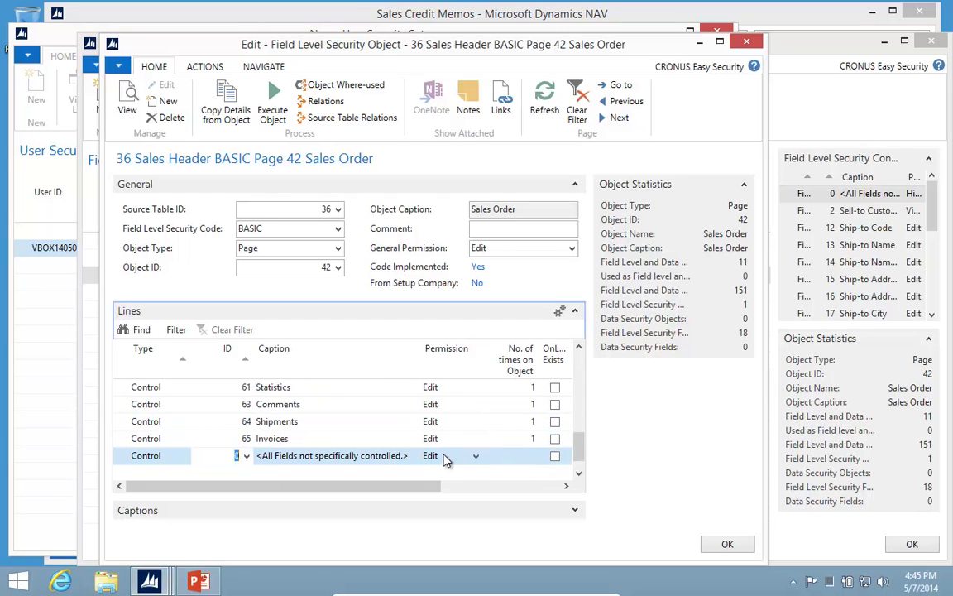
{"action": "left_click", "coordinate": [247, 456]}
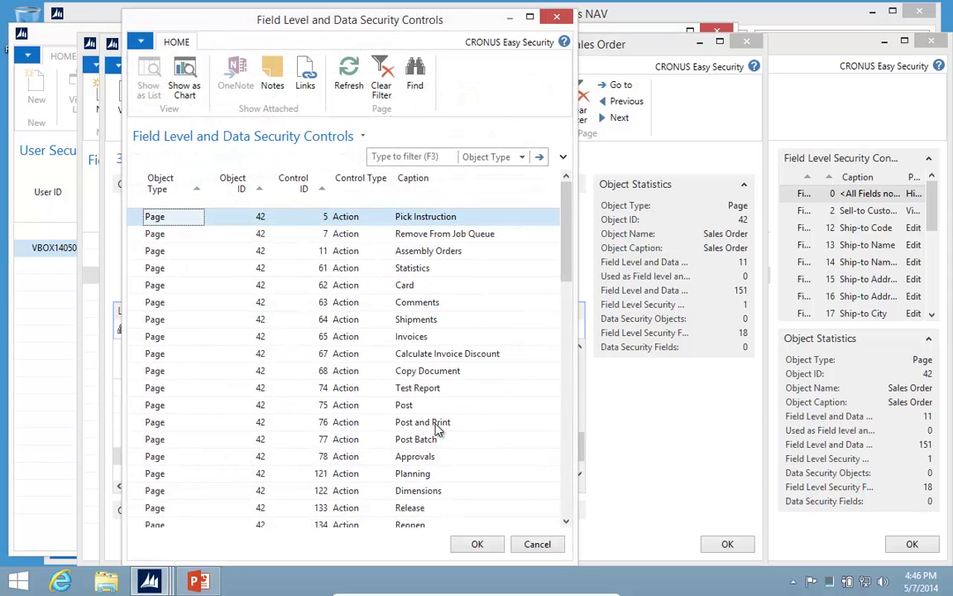
{"action": "left_click", "coordinate": [429, 424]}
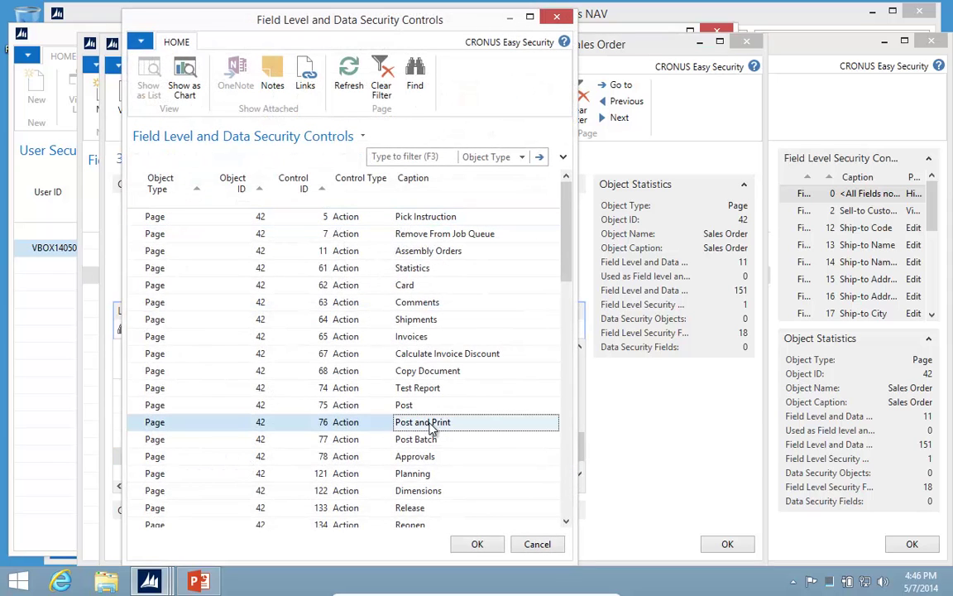
{"action": "left_click", "coordinate": [478, 543]}
- Set the Post and Print control's permission to View and leave the line to save it
{"action": "left_click", "coordinate": [469, 457]}
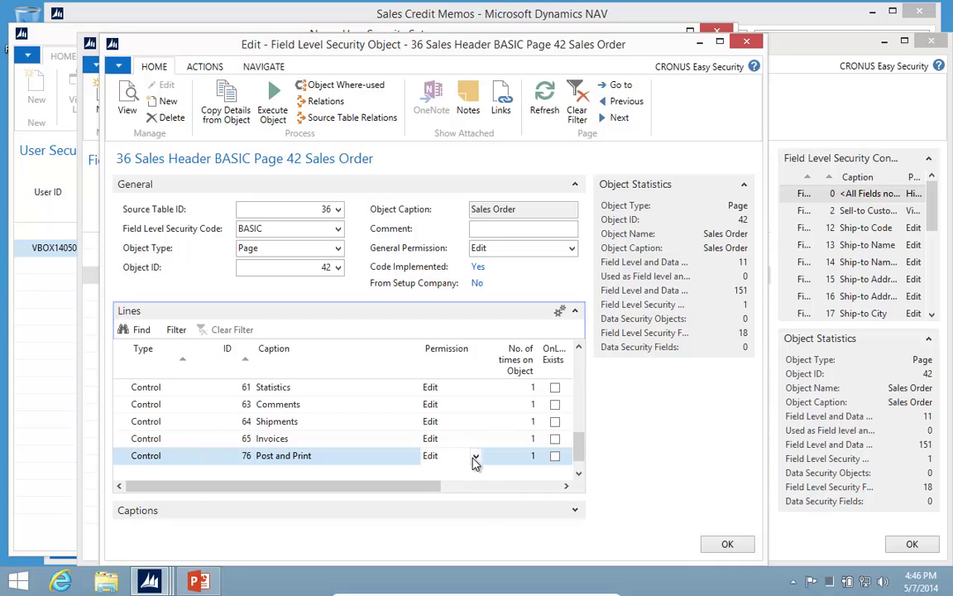
{"action": "left_click", "coordinate": [476, 459]}
{"action": "left_click", "coordinate": [436, 495]}
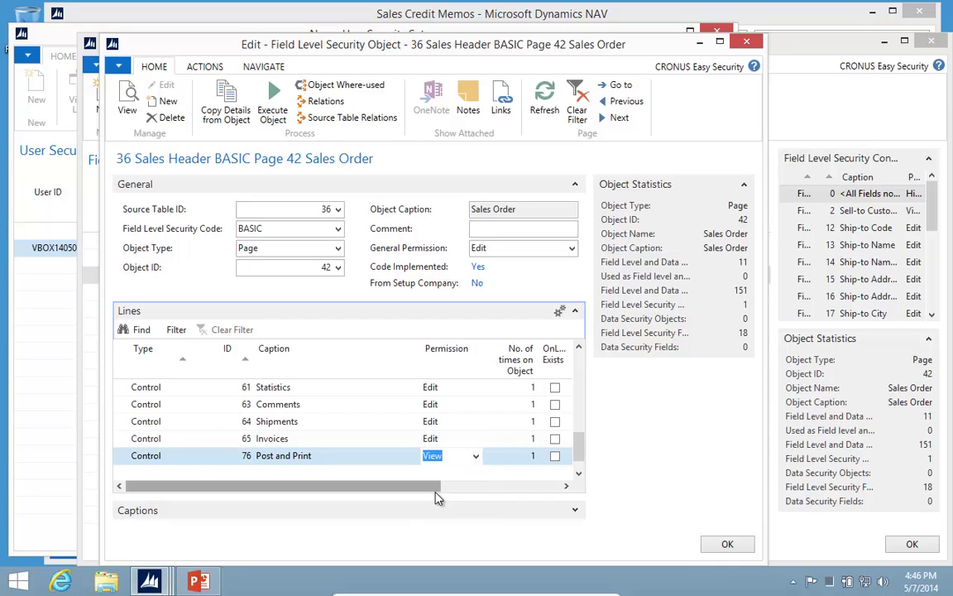
{"action": "key", "text": "Up"}
{"action": "key", "text": "Up"}
{"action": "key", "text": "Up"}
{"action": "key", "text": "Down"}
{"action": "key", "text": "Down"}
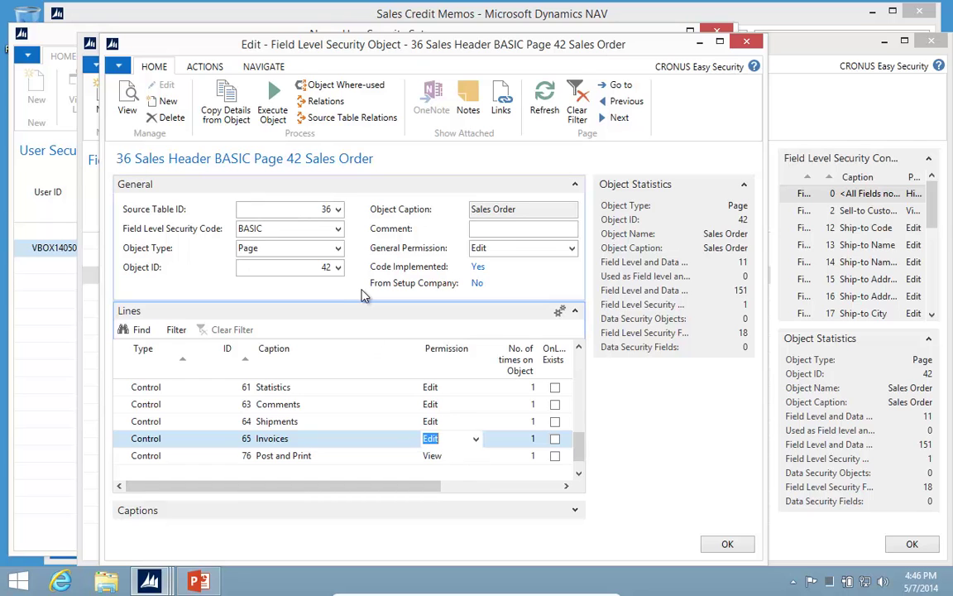
- Close the Sales Order security object and the Field Level Security Objects list and return to the main Sales Credit Memos window
{"action": "key", "text": "Escape"}
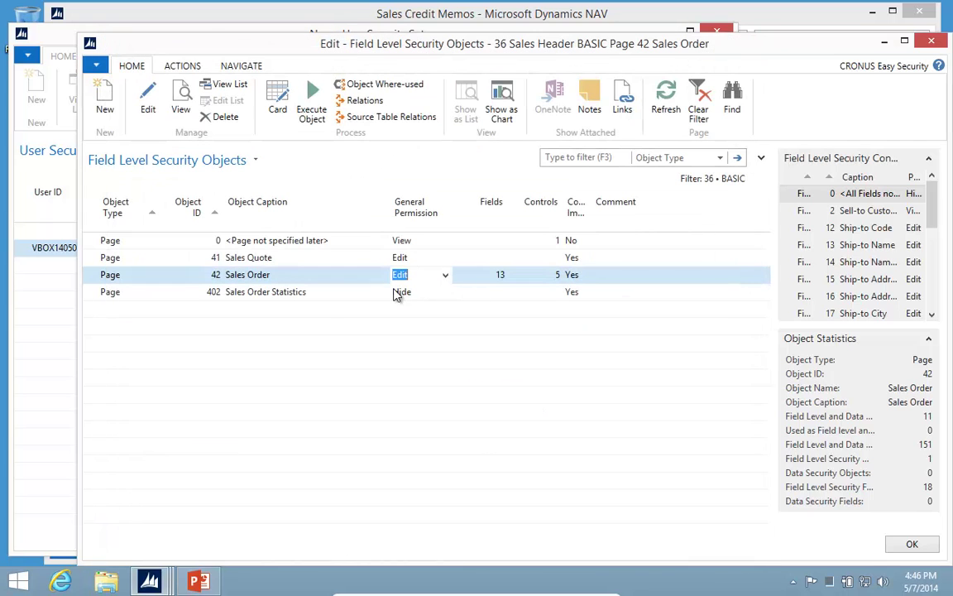
{"action": "key", "text": "Escape"}
{"action": "key", "text": "Escape"}
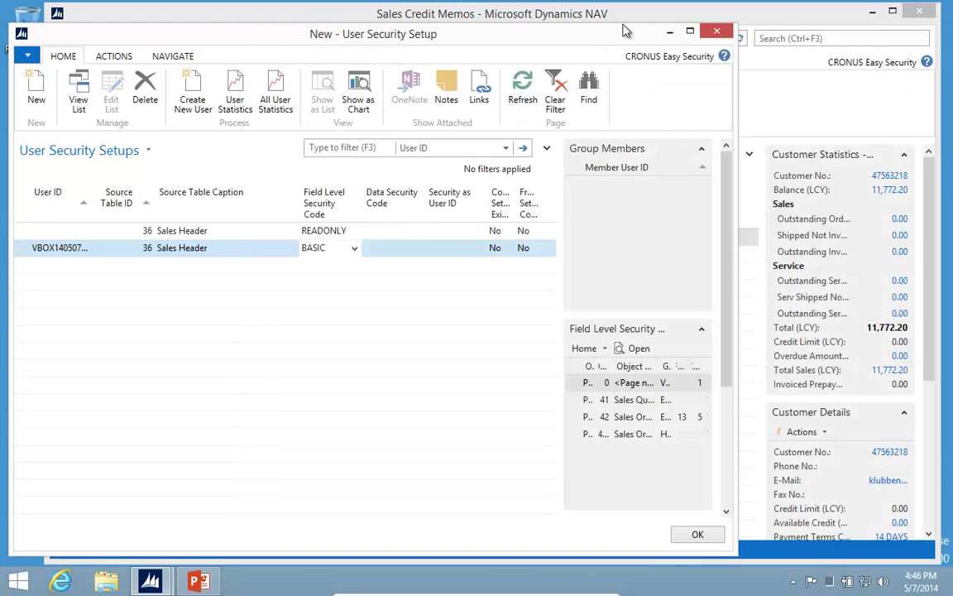
{"action": "left_click", "coordinate": [716, 30]}
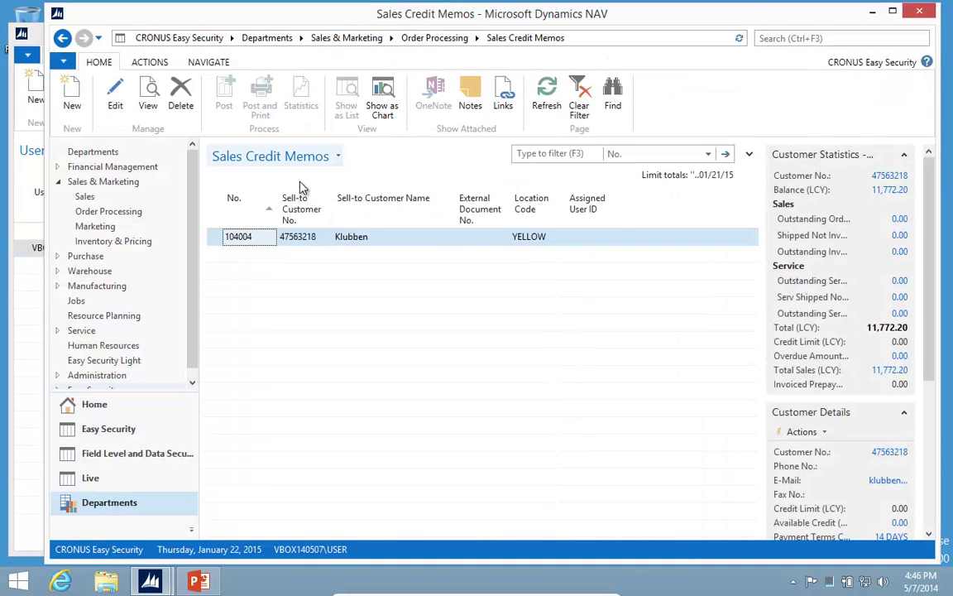
- Open sales order 101016 from the Sales Orders list and examine its fields and sections, including Foreign Trade and Prepayment
{"action": "left_click", "coordinate": [106, 213]}
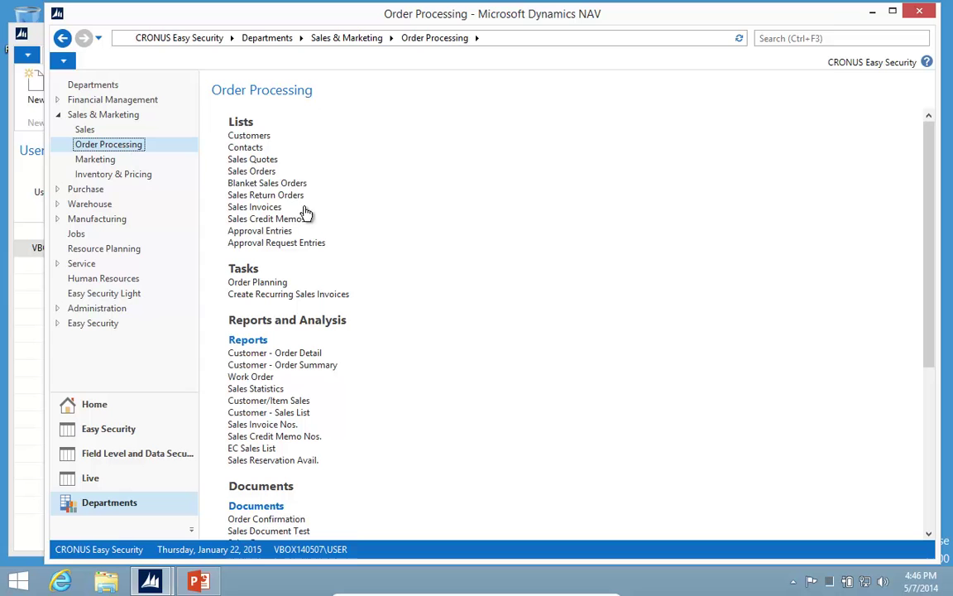
{"action": "left_click", "coordinate": [246, 171]}
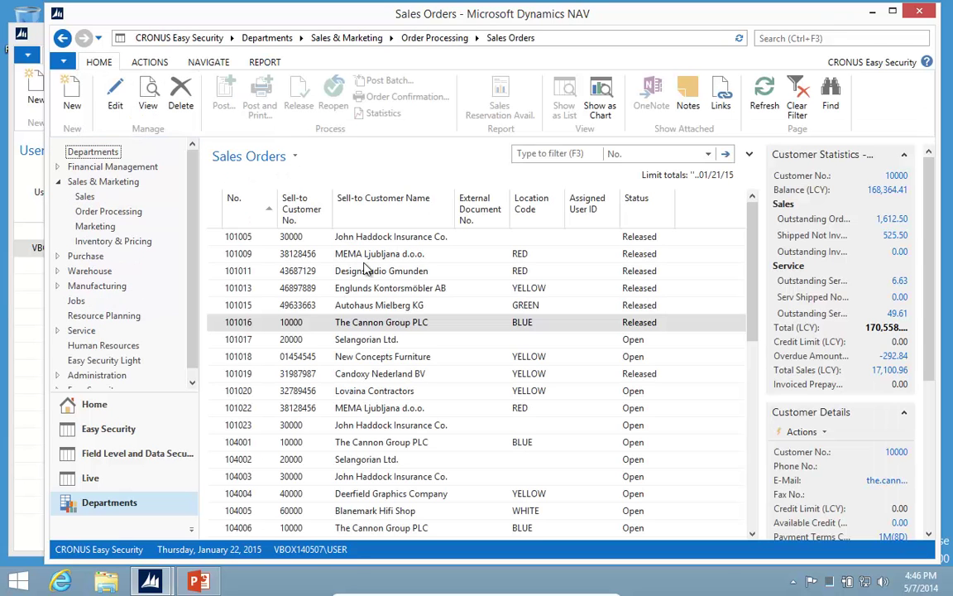
{"action": "double_click", "coordinate": [221, 327]}
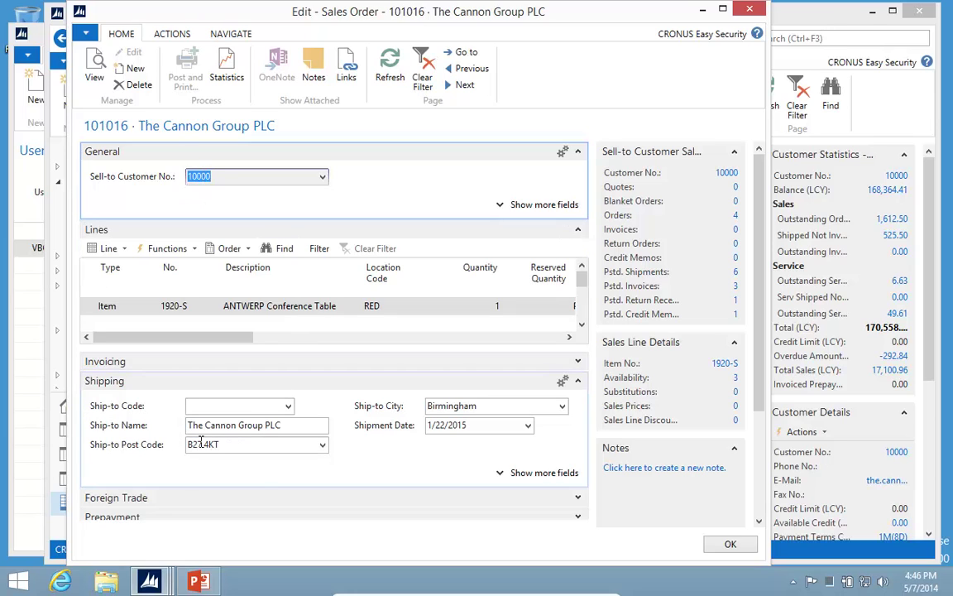
{"action": "scroll", "coordinate": [577, 515], "scroll_direction": "down", "scroll_amount": 1}
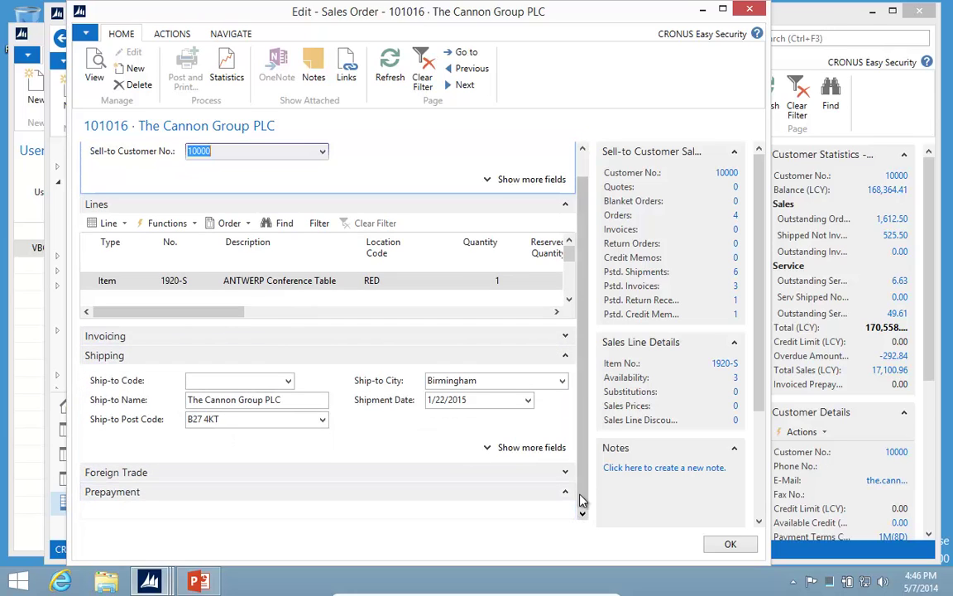
{"action": "left_click", "coordinate": [566, 475]}
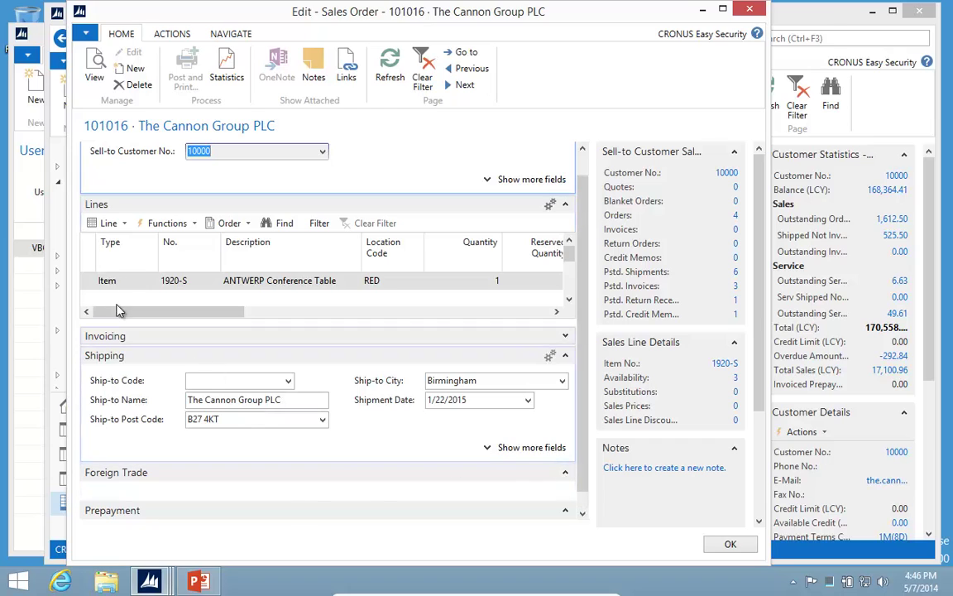
- Try to open the statistics of sales order 101016, dismiss the message and close the order
{"action": "left_click", "coordinate": [230, 76]}
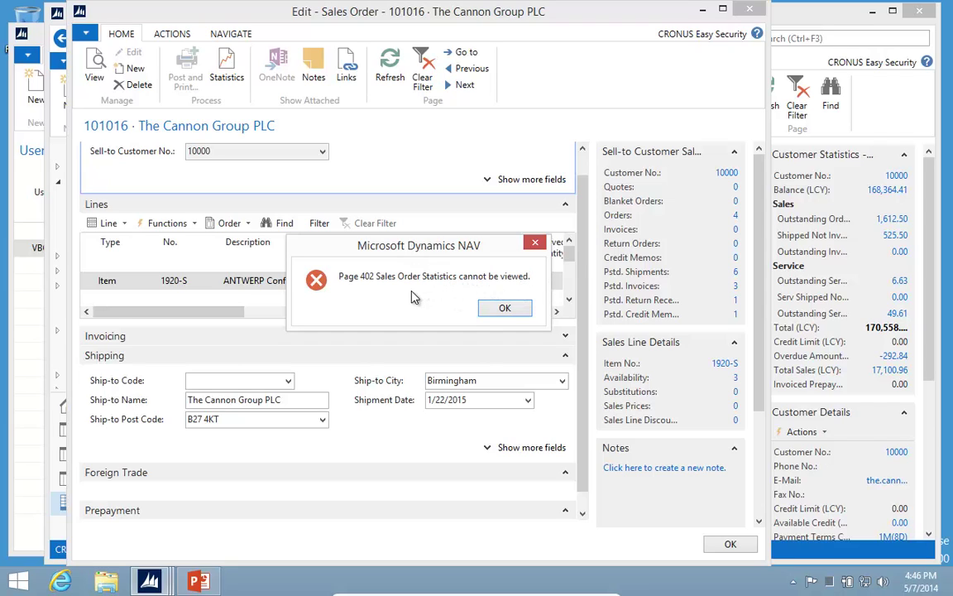
{"action": "left_click", "coordinate": [505, 309]}
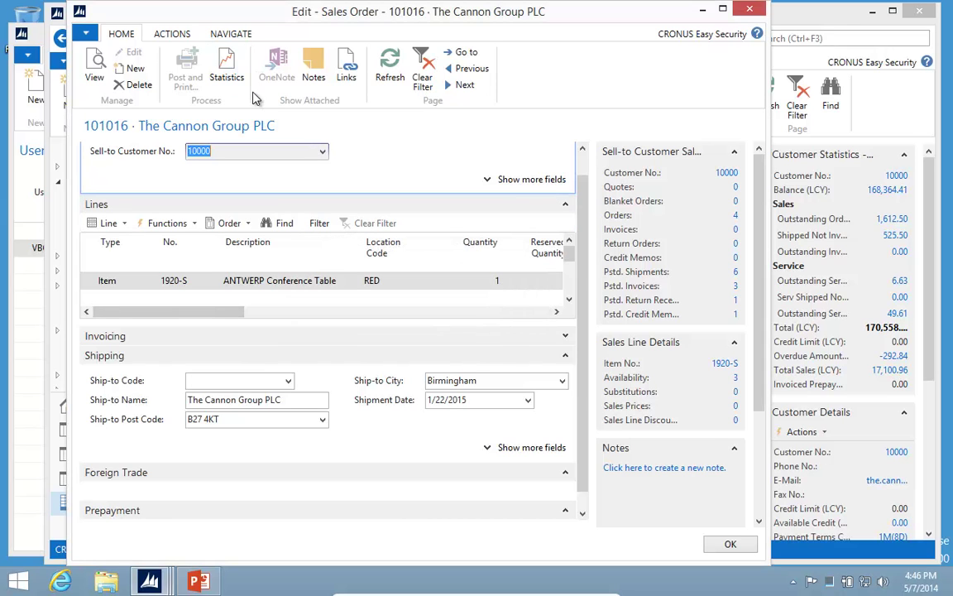
{"action": "key", "text": "Escape"}
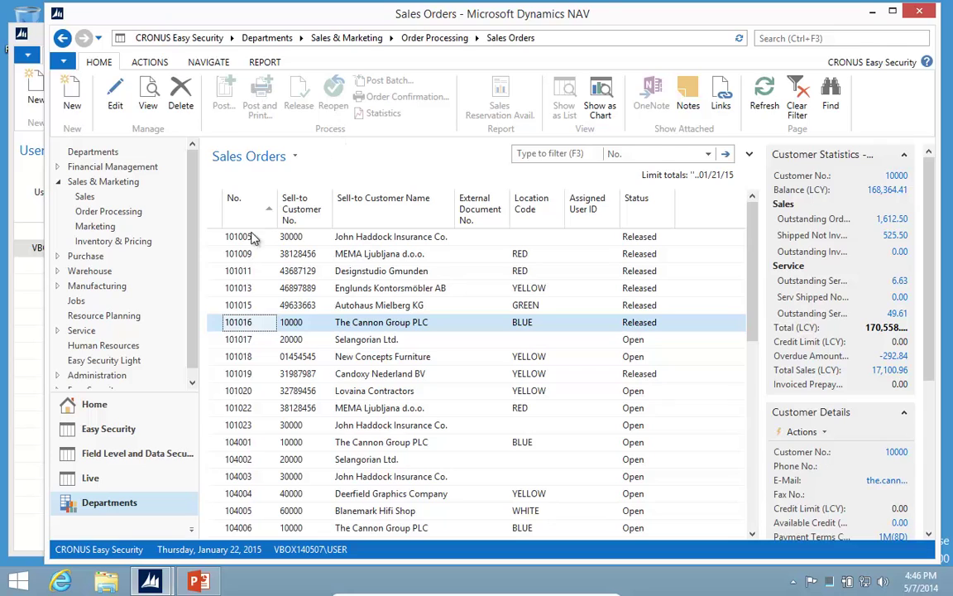
- Open the Customers list and add Customer Posting Group to its shown columns
{"action": "left_click", "coordinate": [99, 212]}
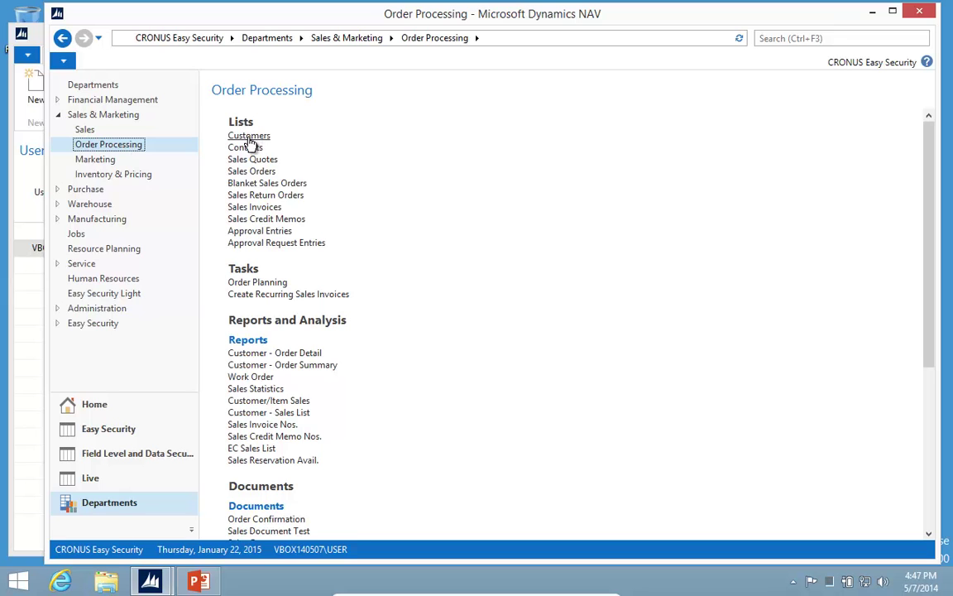
{"action": "left_click", "coordinate": [249, 137]}
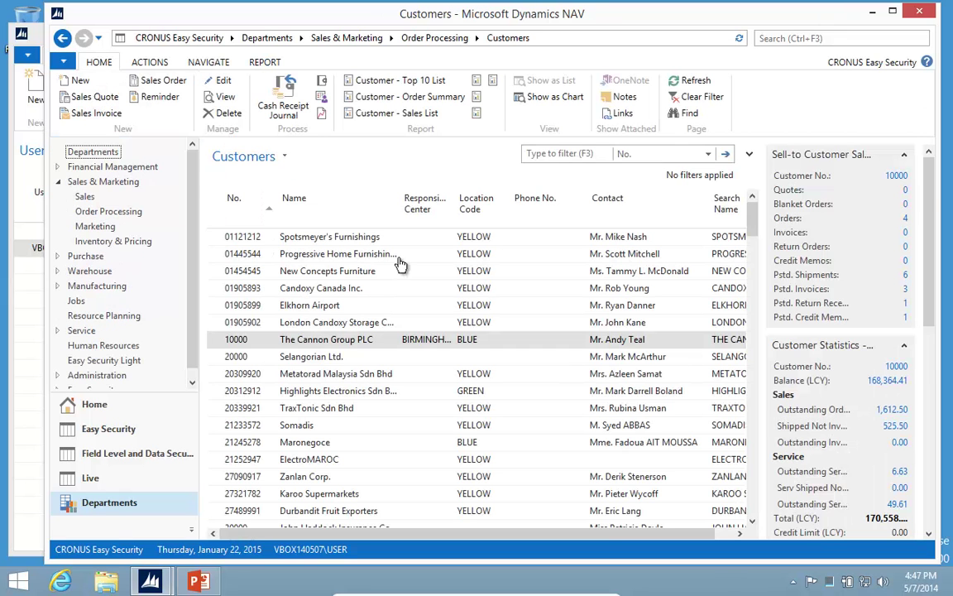
{"action": "right_click", "coordinate": [414, 205]}
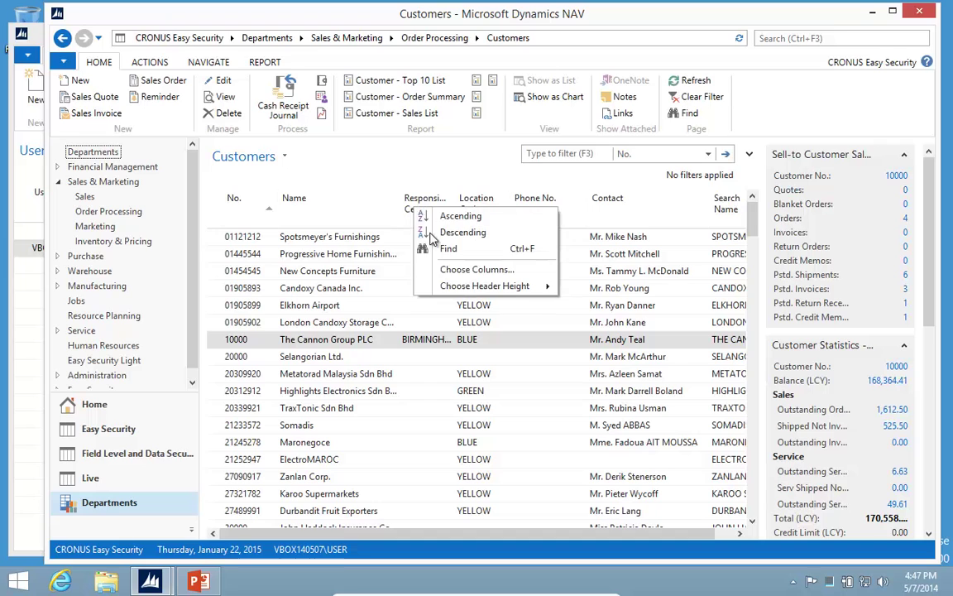
{"action": "left_click", "coordinate": [470, 276]}
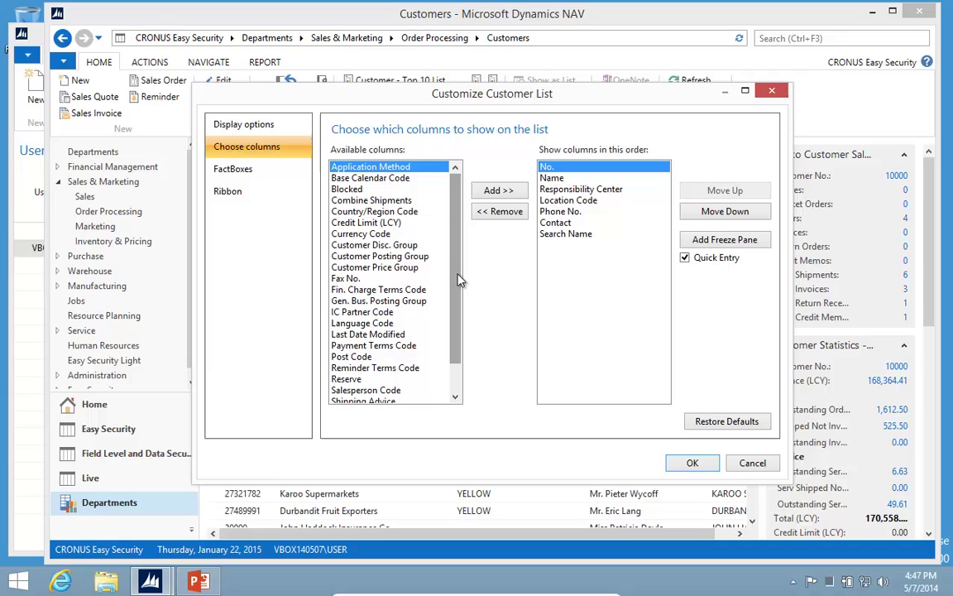
{"action": "left_click", "coordinate": [376, 256]}
{"action": "left_click", "coordinate": [497, 190]}
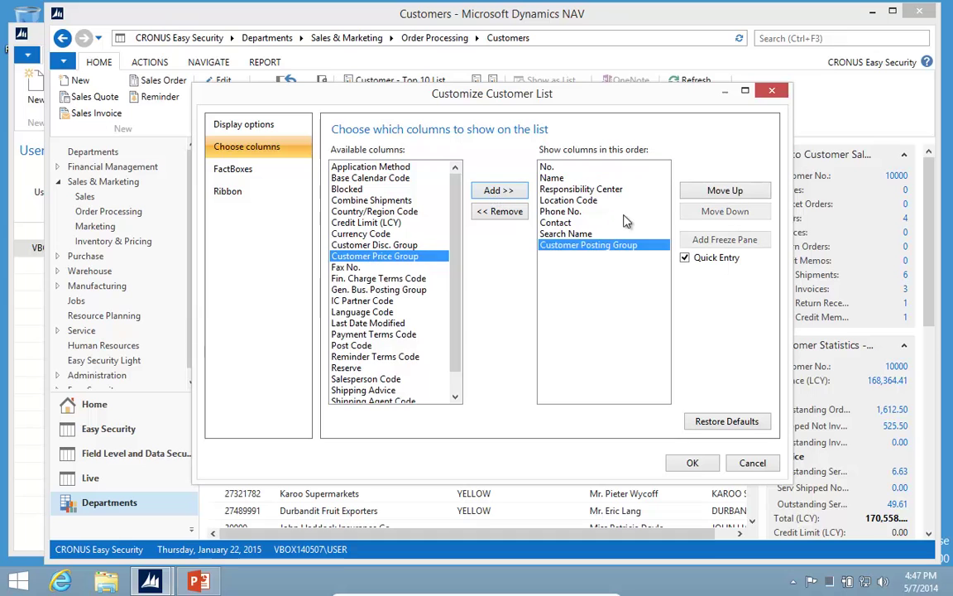
- Place the Customer Posting Group column directly after Responsibility Center and apply the column layout
{"action": "left_click", "coordinate": [703, 193]}
{"action": "left_click", "coordinate": [703, 193]}
{"action": "left_click", "coordinate": [702, 194]}
{"action": "left_click", "coordinate": [703, 193]}
{"action": "left_click", "coordinate": [703, 194]}
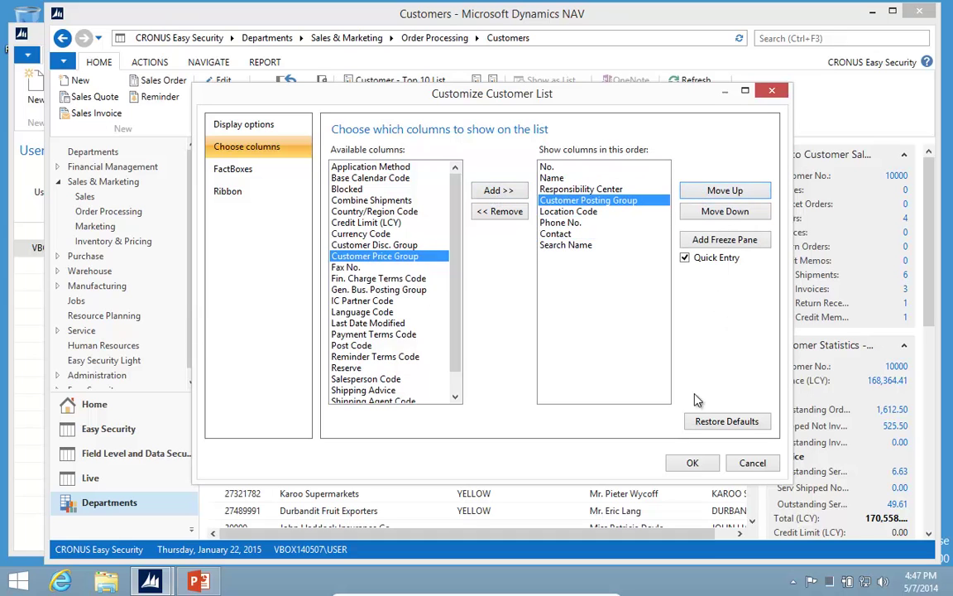
{"action": "left_click", "coordinate": [692, 463]}
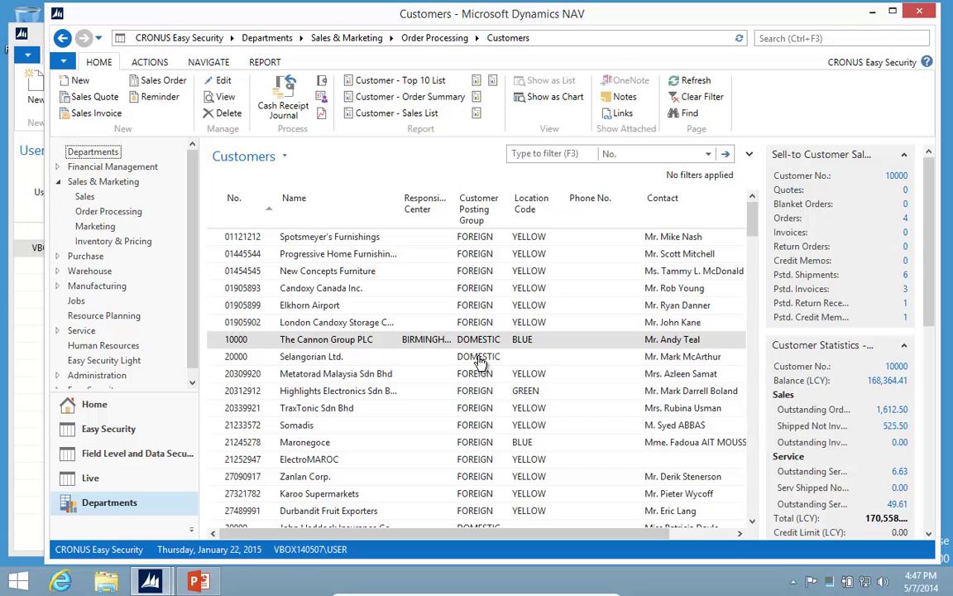
- Examine the customer posting groups of the customers throughout the list
{"action": "left_click", "coordinate": [443, 354]}
{"action": "left_click", "coordinate": [480, 425]}
{"action": "scroll", "coordinate": [481, 424], "scroll_direction": "down", "scroll_amount": 1}
{"action": "scroll", "coordinate": [483, 422], "scroll_direction": "down", "scroll_amount": 4}
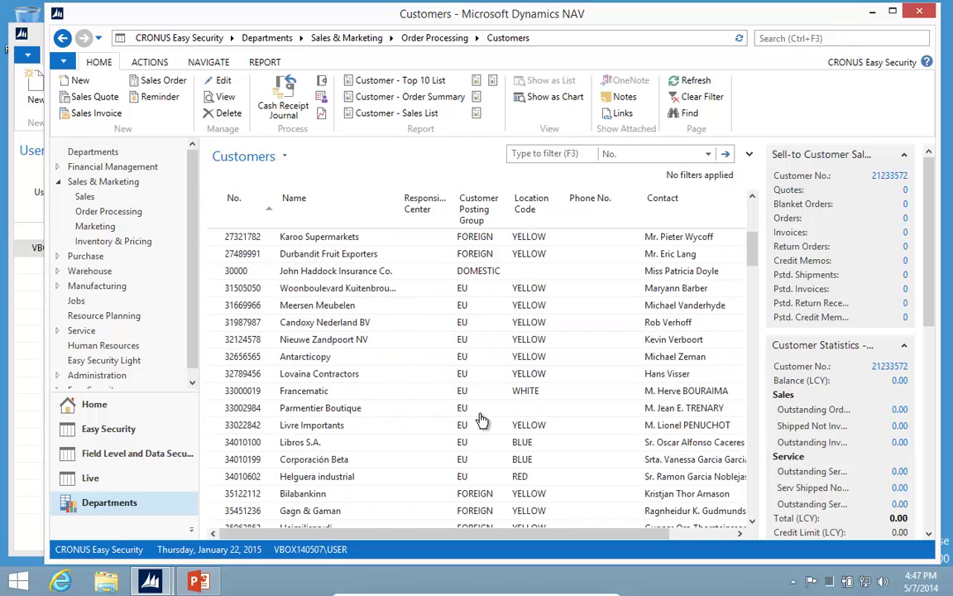
{"action": "scroll", "coordinate": [423, 314], "scroll_direction": "up", "scroll_amount": 2}
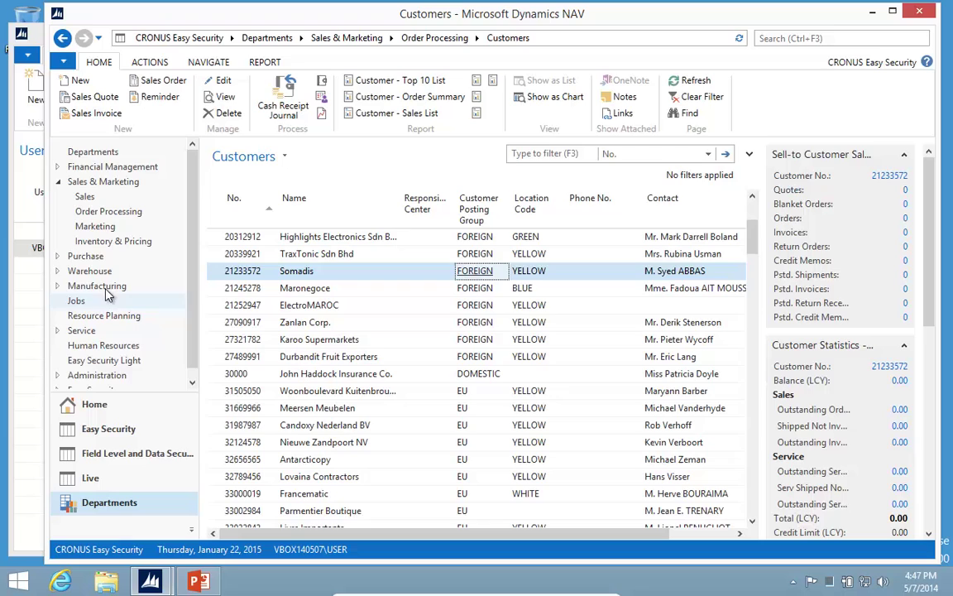
- Add a user security setup line for source table 18 with a blank user ID and clear its field level security code
{"action": "left_click", "coordinate": [31, 249]}
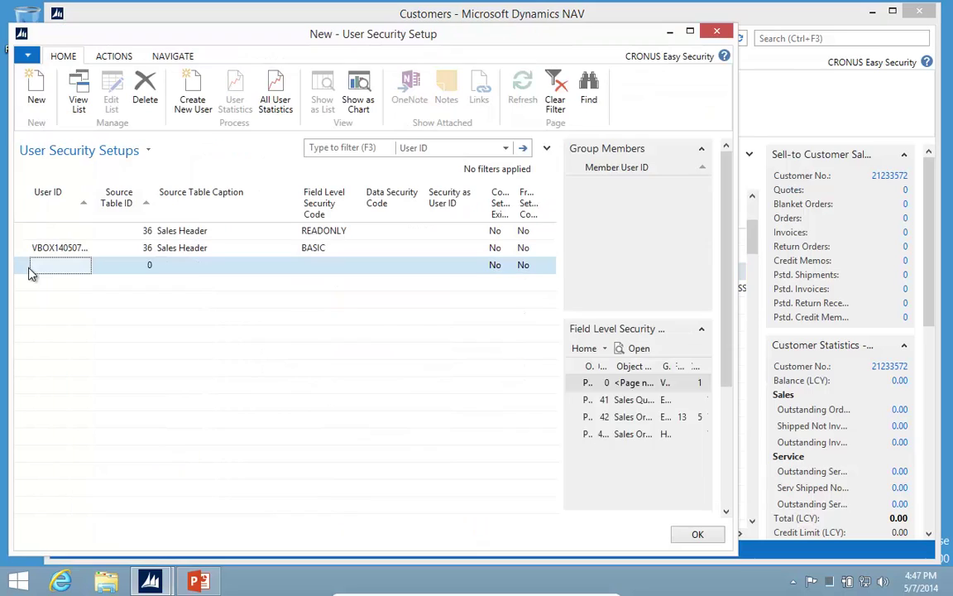
{"action": "left_click", "coordinate": [137, 266]}
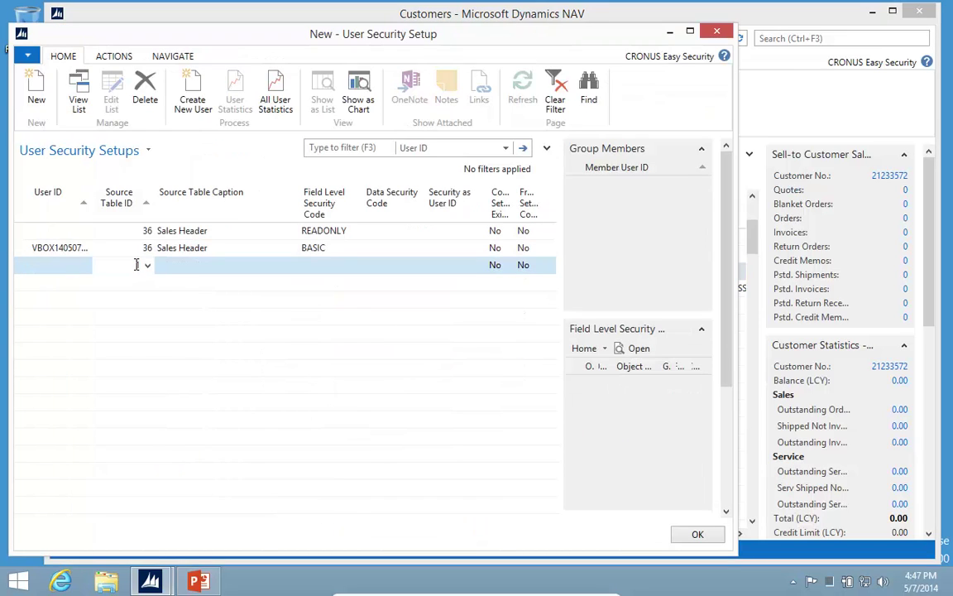
{"action": "left_click", "coordinate": [147, 265]}
{"action": "type", "text": "18"}
{"action": "key", "text": "Tab"}
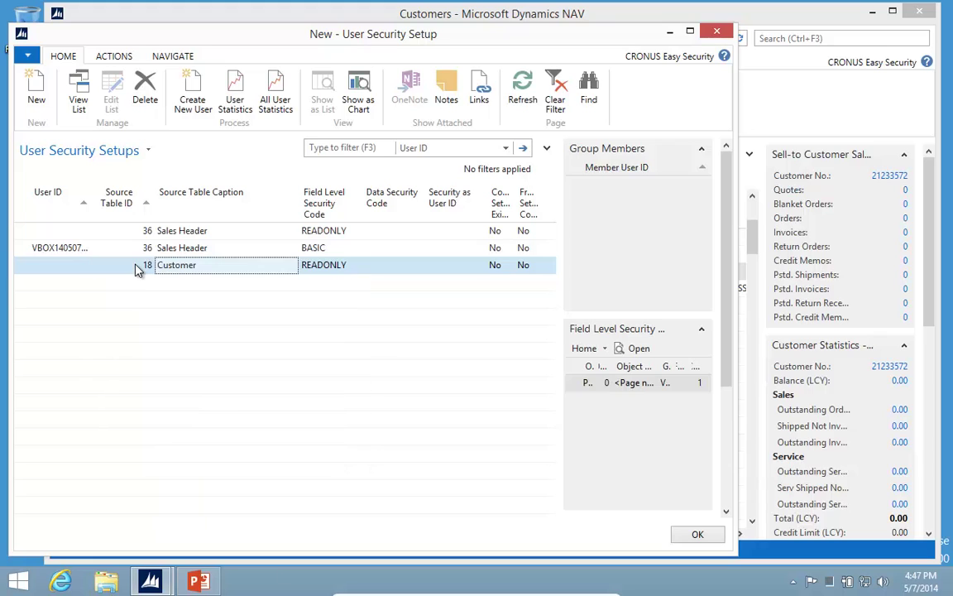
{"action": "key", "text": "Tab"}
{"action": "key", "text": "Delete"}
{"action": "key", "text": "Tab"}
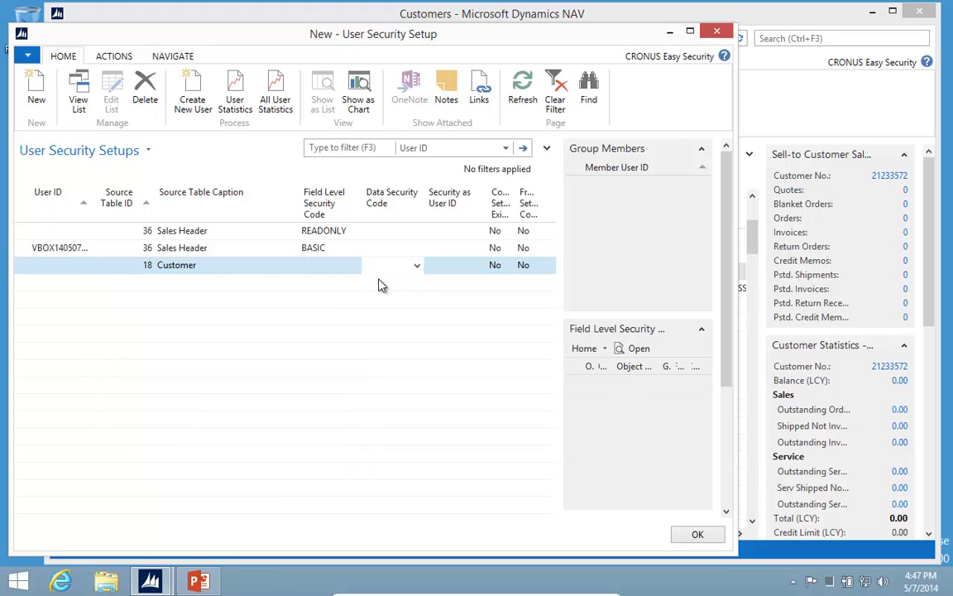
- Look up the data security codes for the Customer line and open the DOMESTIC code's card for pages not specified
{"action": "left_click", "coordinate": [415, 268]}
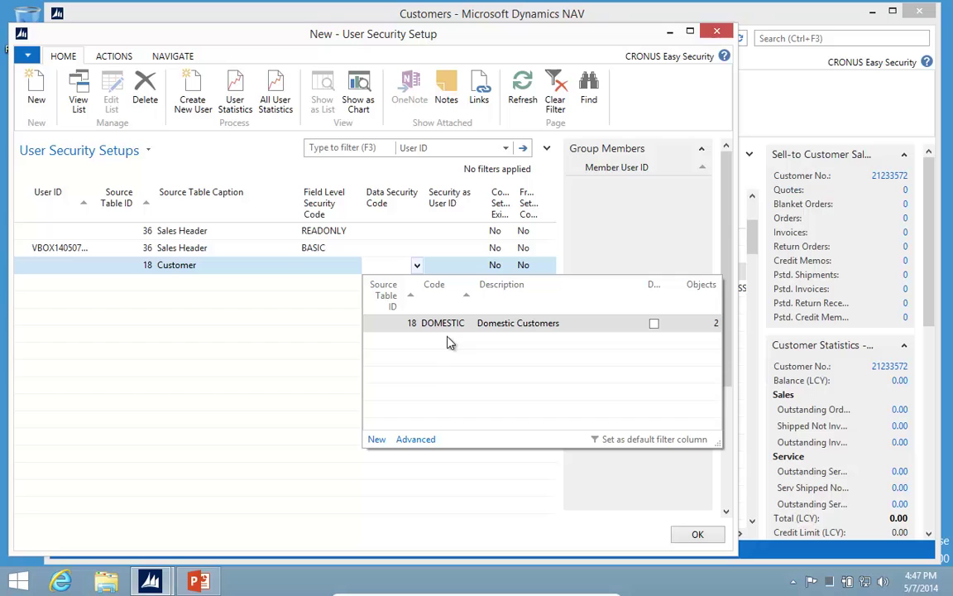
{"action": "left_click", "coordinate": [414, 441]}
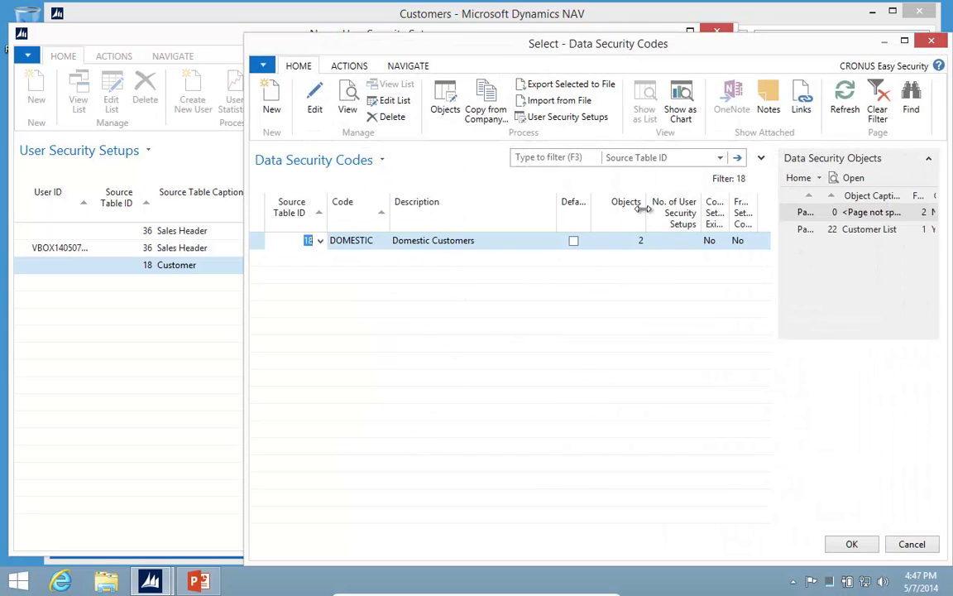
{"action": "left_click", "coordinate": [447, 105]}
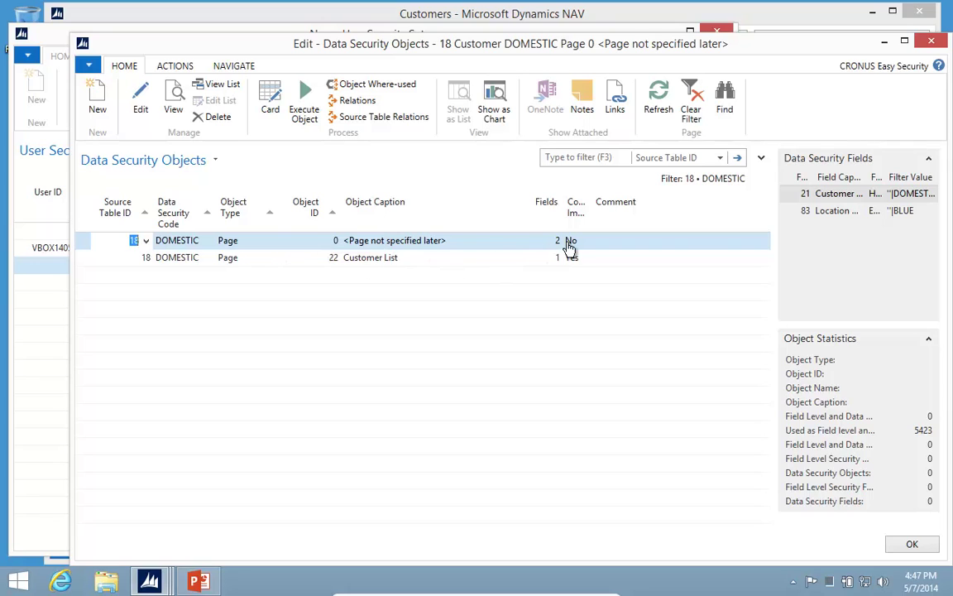
{"action": "left_click", "coordinate": [271, 103]}
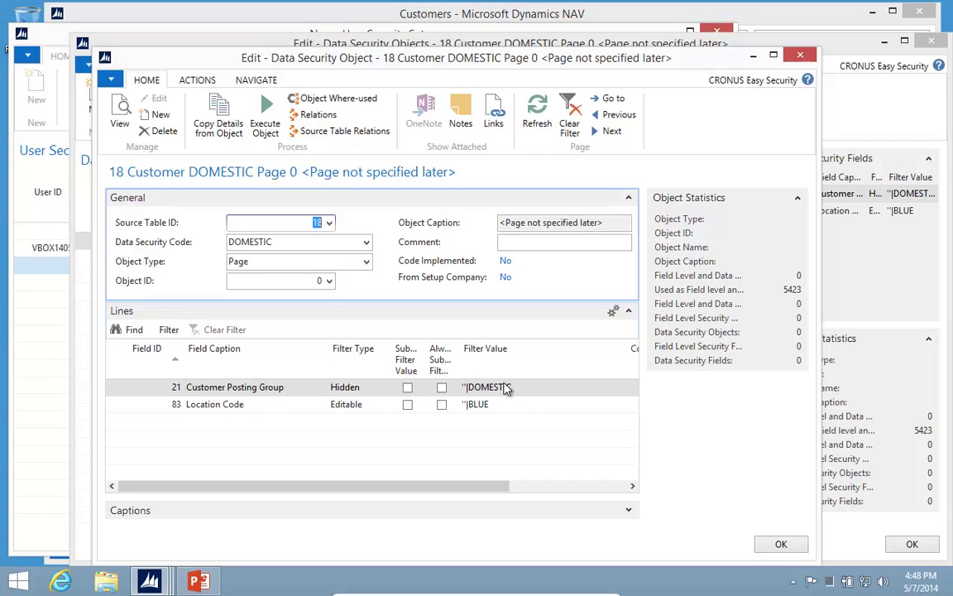
- View the filter type options for the Location Code line without changing the selection, and close the object card
{"action": "left_click", "coordinate": [384, 411]}
{"action": "left_click", "coordinate": [384, 404]}
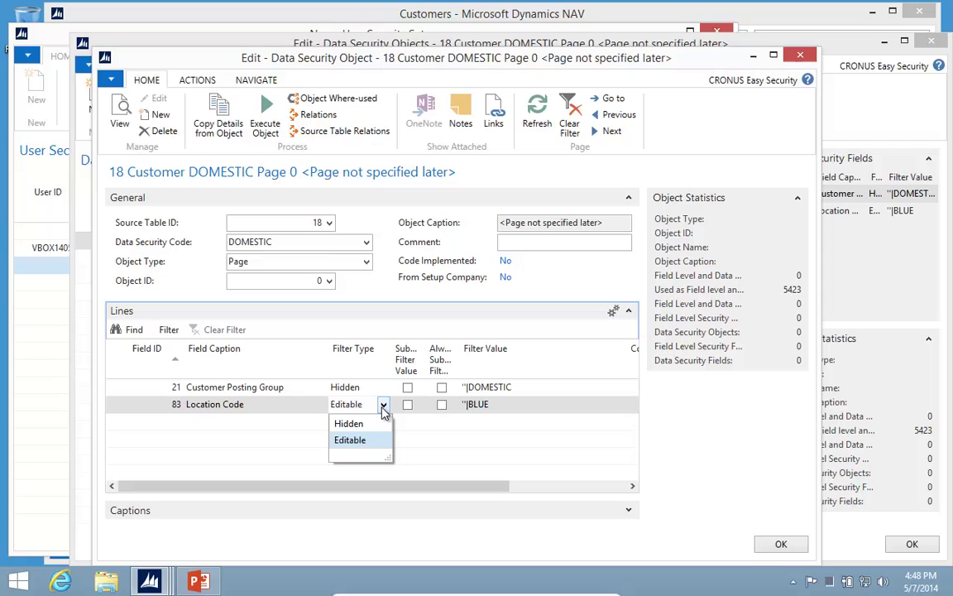
{"action": "left_click", "coordinate": [500, 414]}
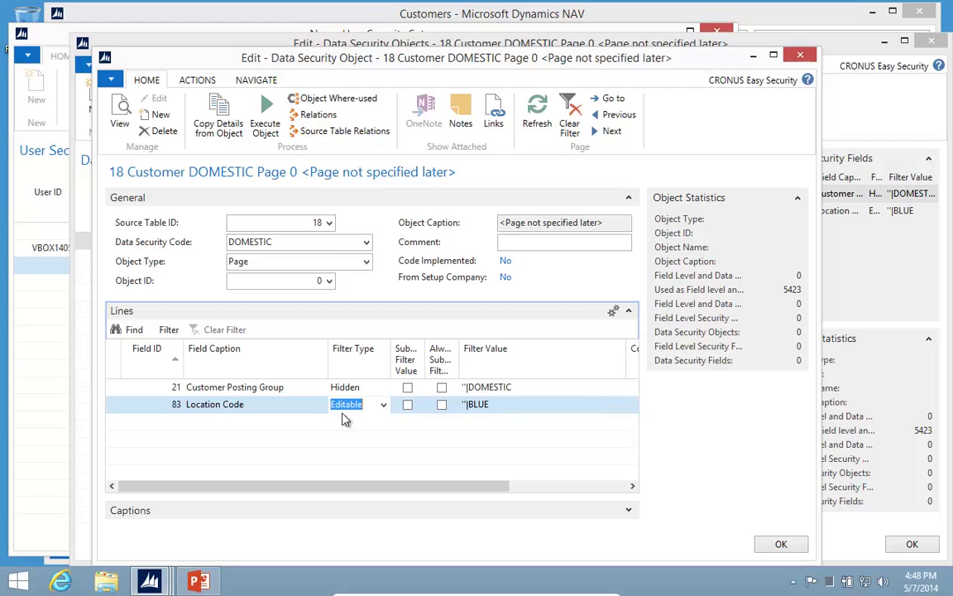
{"action": "key", "text": "Escape"}
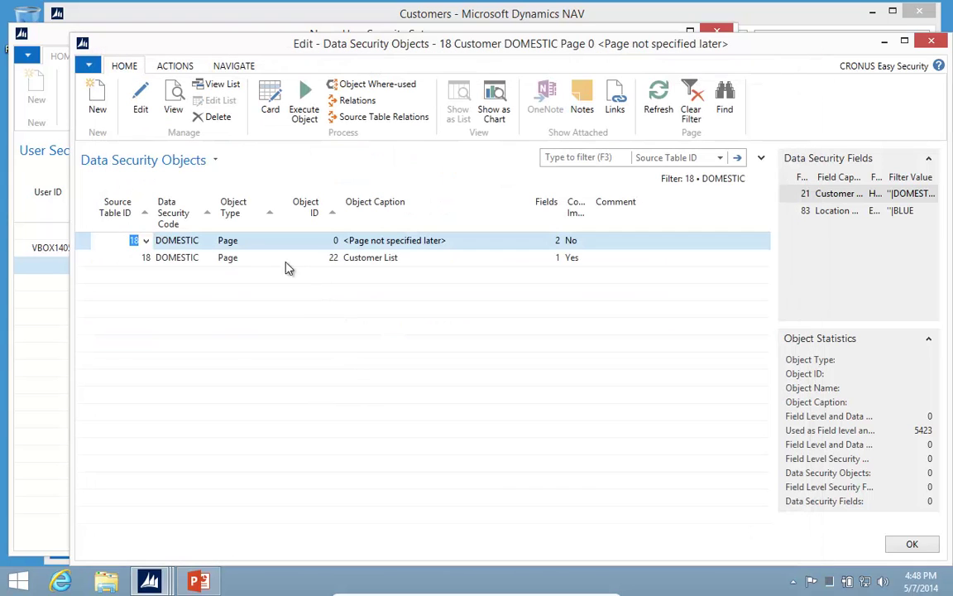
- Open the DOMESTIC object card for page 22 Customer List and add a line for field 55, Date Filter
{"action": "left_click", "coordinate": [248, 257]}
{"action": "left_click", "coordinate": [270, 105]}
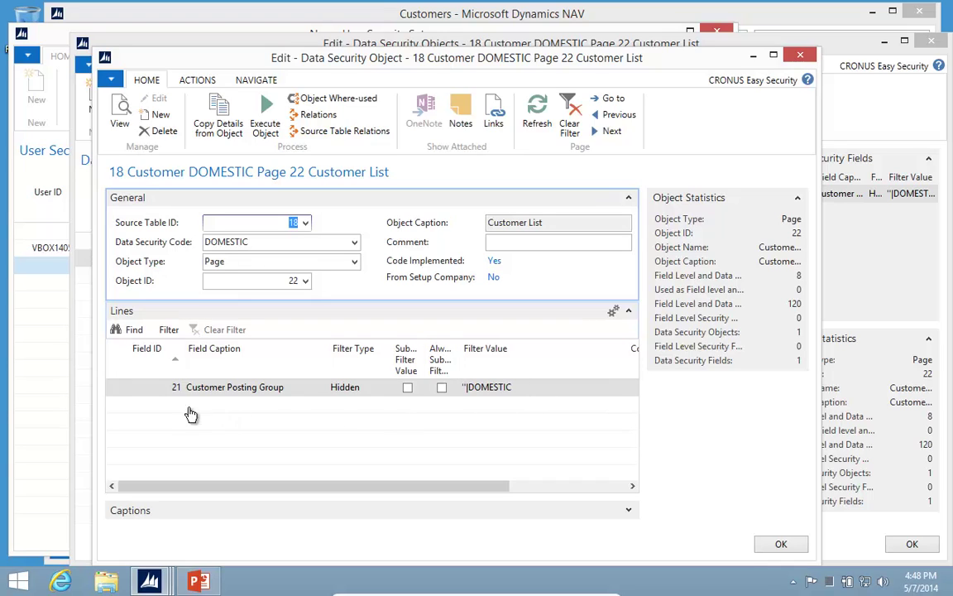
{"action": "left_click", "coordinate": [177, 405]}
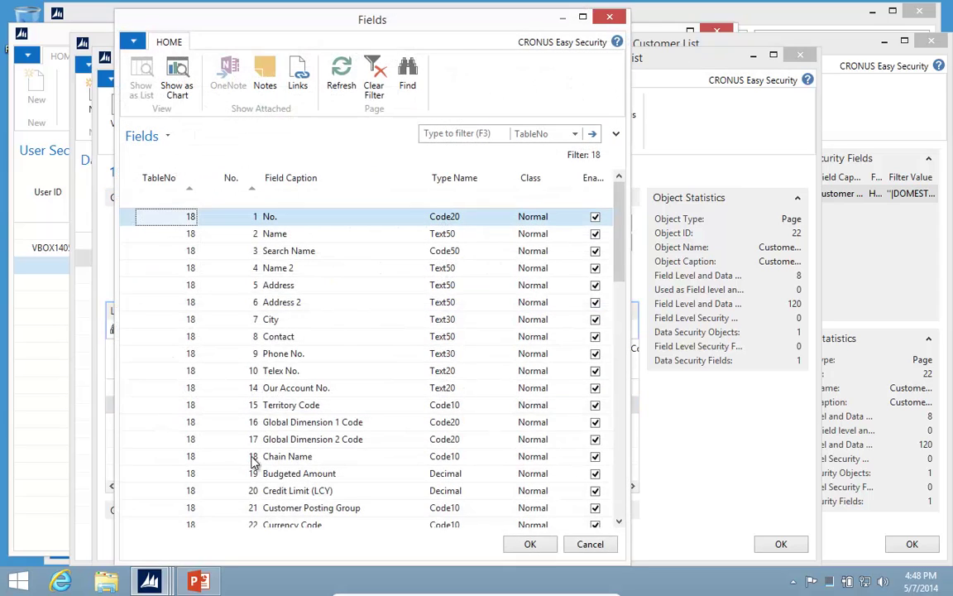
{"action": "scroll", "coordinate": [313, 463], "scroll_direction": "down", "scroll_amount": 5}
{"action": "scroll", "coordinate": [313, 451], "scroll_direction": "down", "scroll_amount": 7}
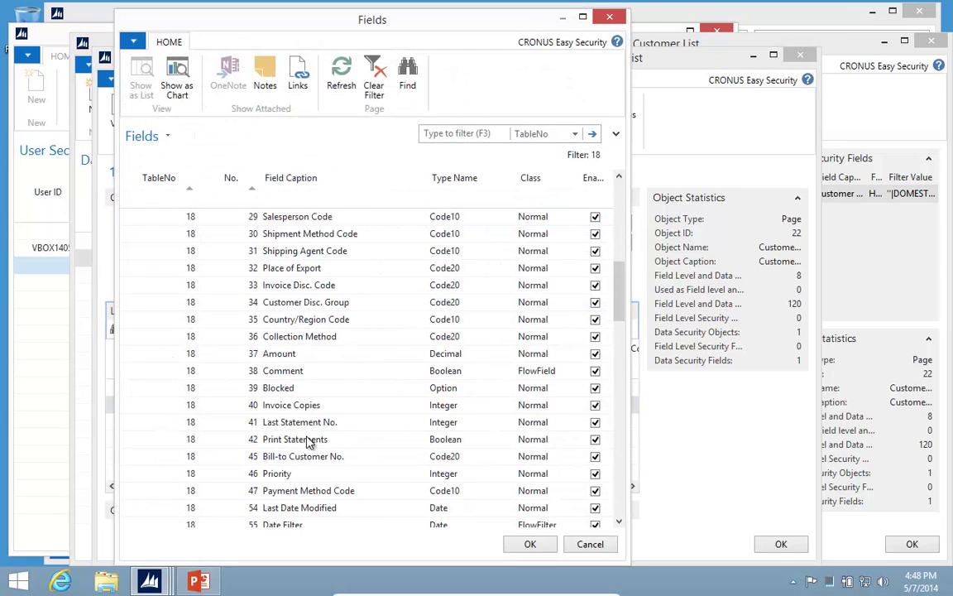
{"action": "left_click", "coordinate": [266, 375]}
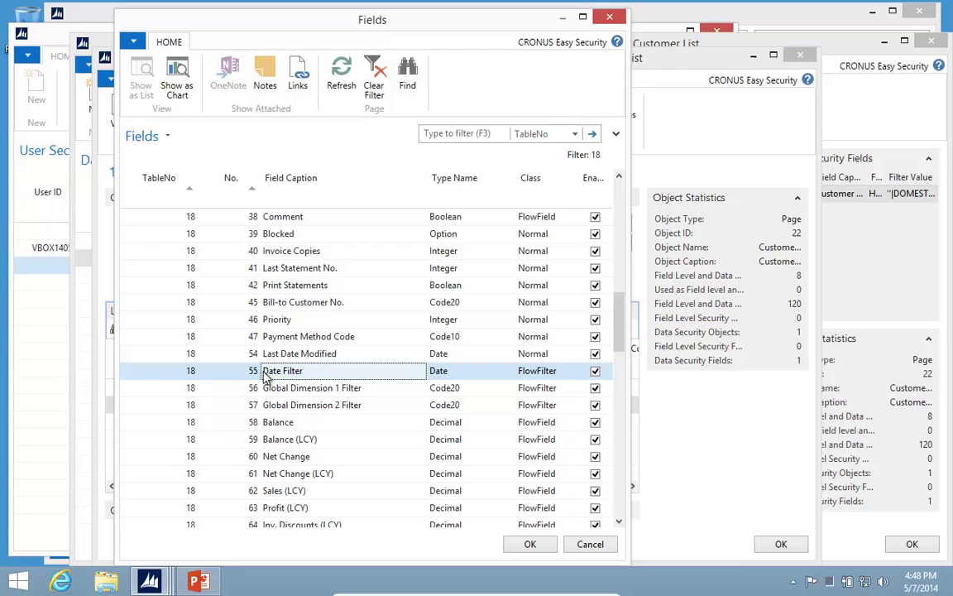
{"action": "double_click", "coordinate": [267, 374]}
- Set the Date Filter line's filter type to Editable and enable both of its filter value substitution options
{"action": "left_click", "coordinate": [354, 406]}
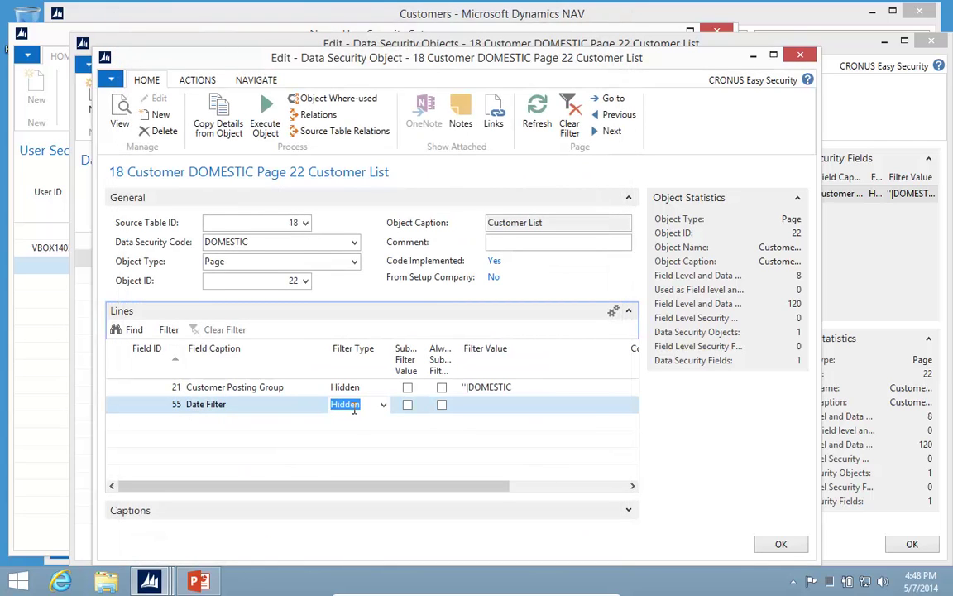
{"action": "type", "text": "E"}
{"action": "key", "text": "Tab"}
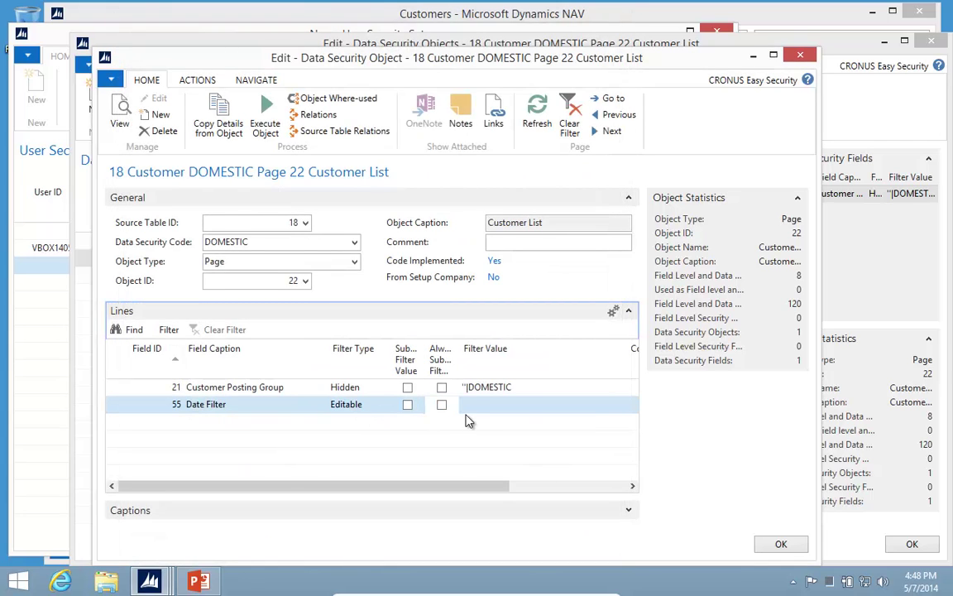
{"action": "left_click", "coordinate": [407, 404]}
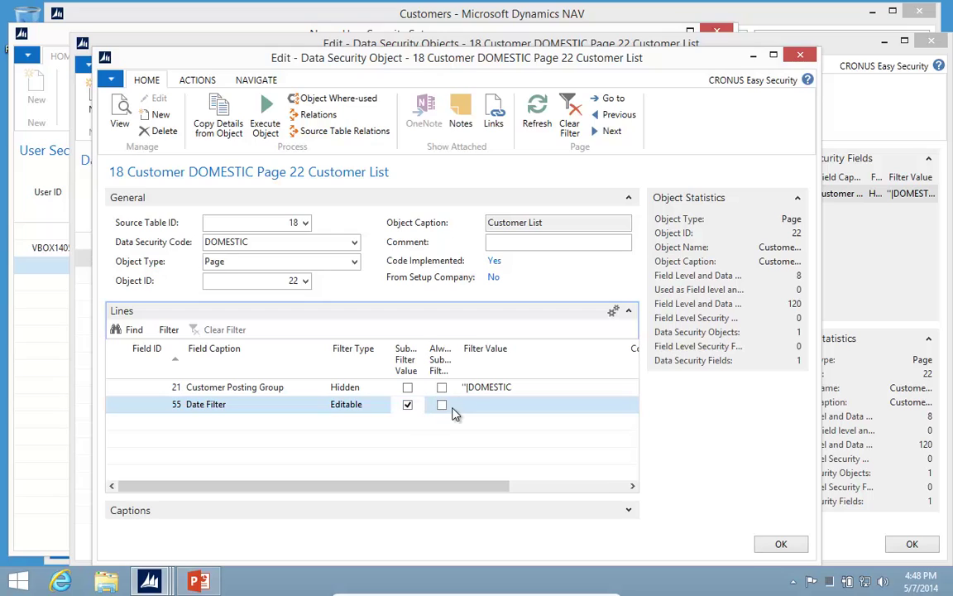
{"action": "left_click", "coordinate": [442, 405]}
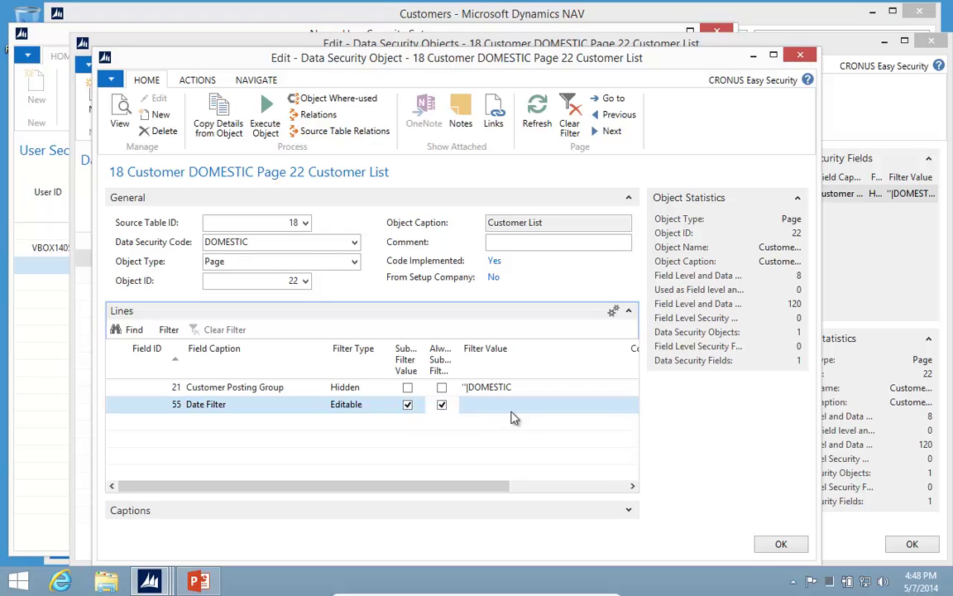
- Insert the standard dynamic filters and use WORKYEAR as the Date Filter line's filter value
{"action": "left_click", "coordinate": [508, 409]}
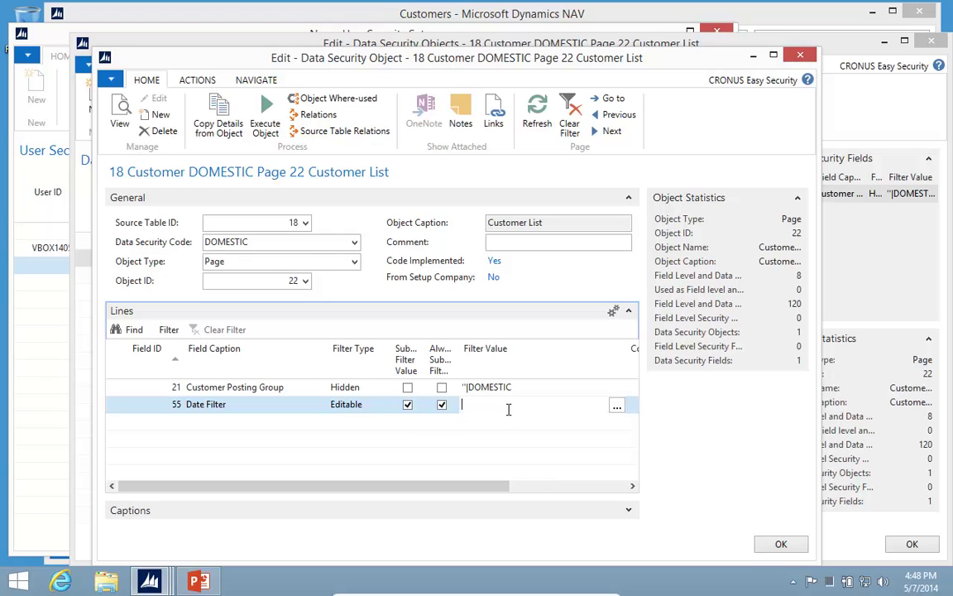
{"action": "left_click", "coordinate": [618, 408]}
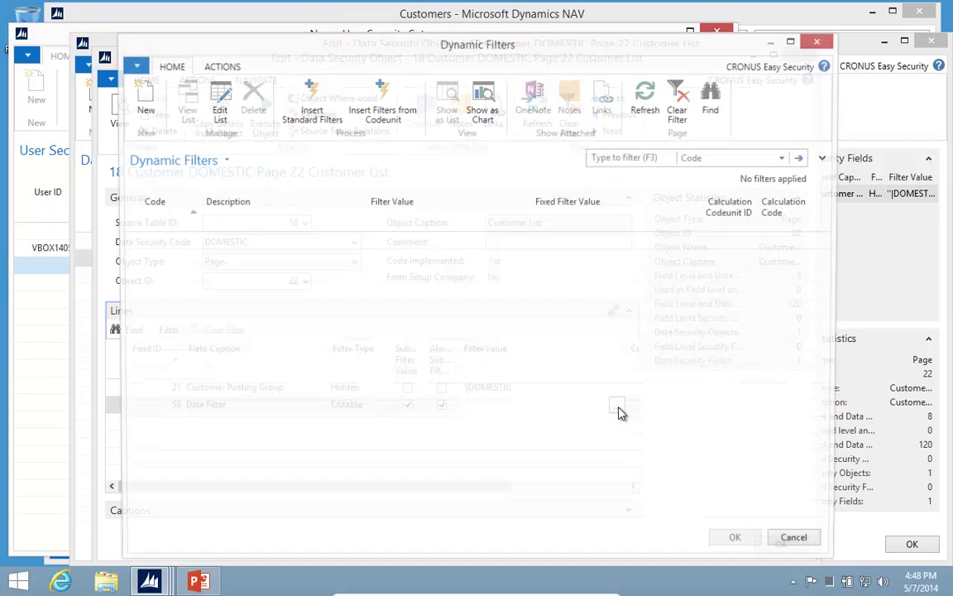
{"action": "left_click", "coordinate": [328, 121]}
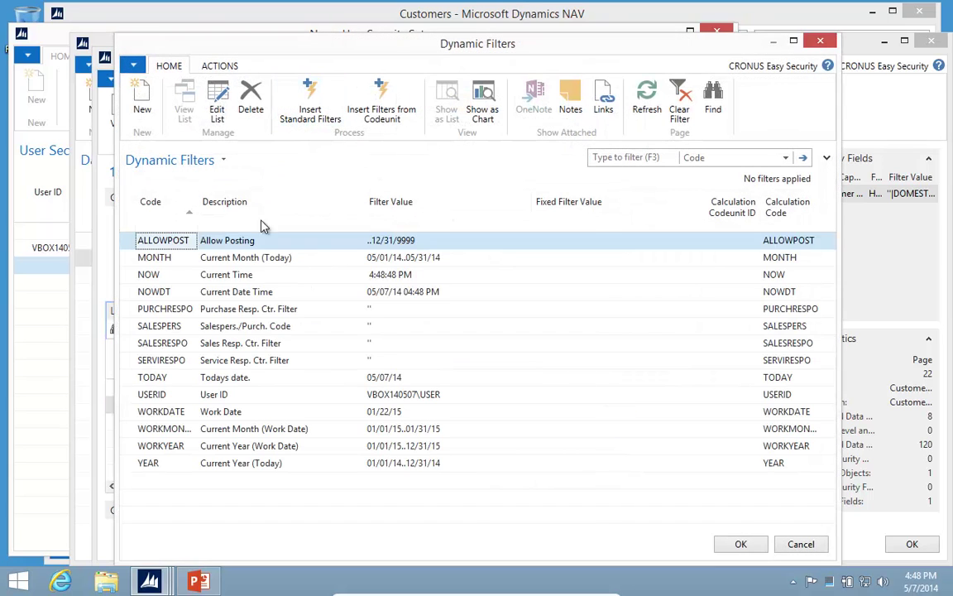
{"action": "left_click", "coordinate": [172, 446]}
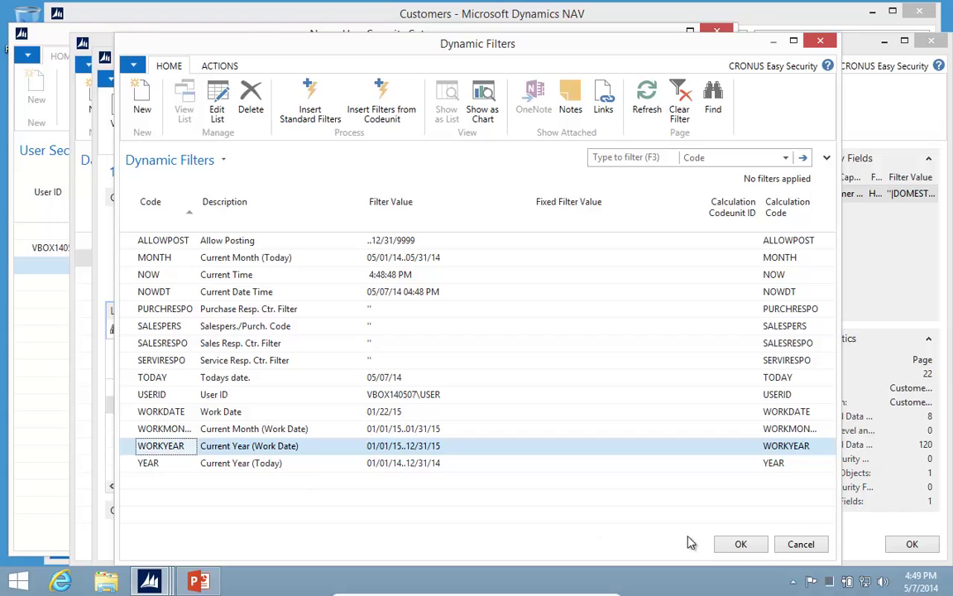
{"action": "left_click", "coordinate": [744, 544]}
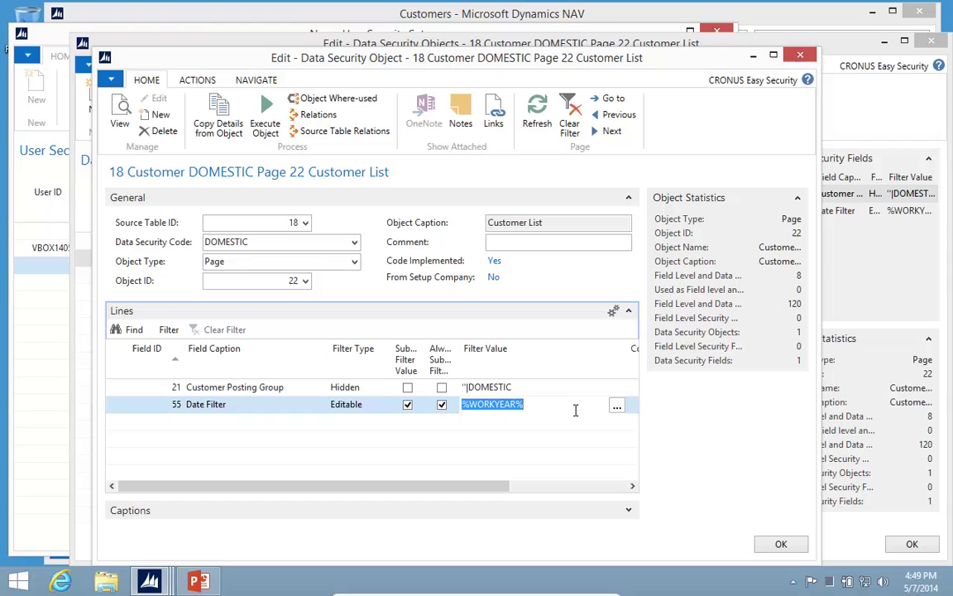
{"action": "key", "text": "Up"}
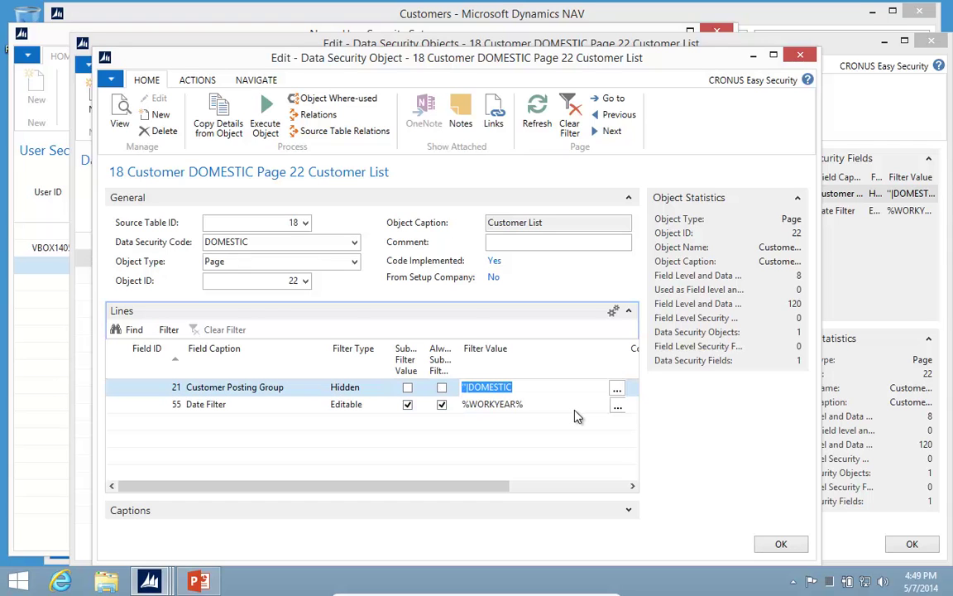
- Close the data security objects and assign the DOMESTIC data security code to the Customer line, saving the line
{"action": "key", "text": "Escape"}
{"action": "key", "text": "Escape"}
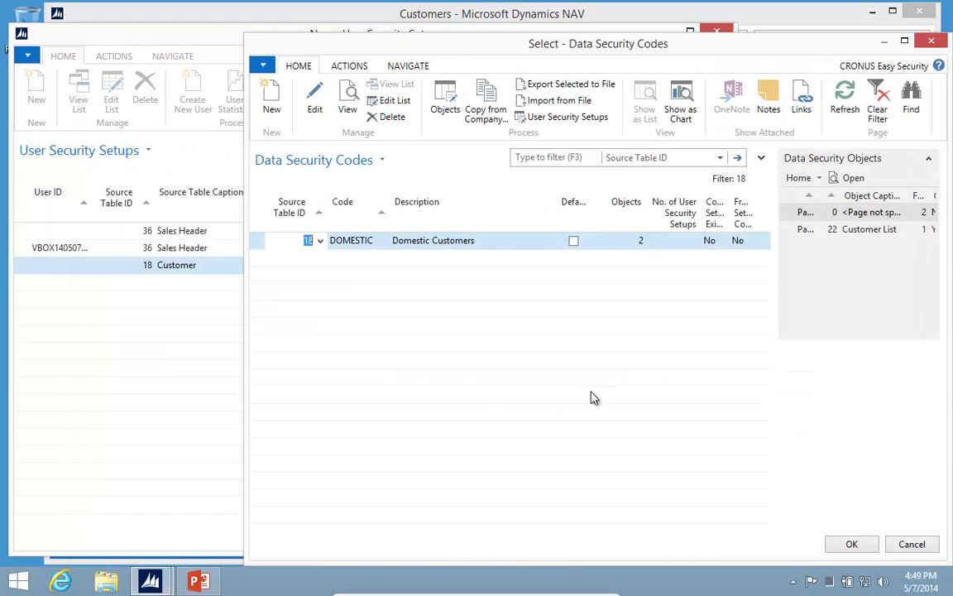
{"action": "key", "text": "Return"}
{"action": "key", "text": "Tab"}
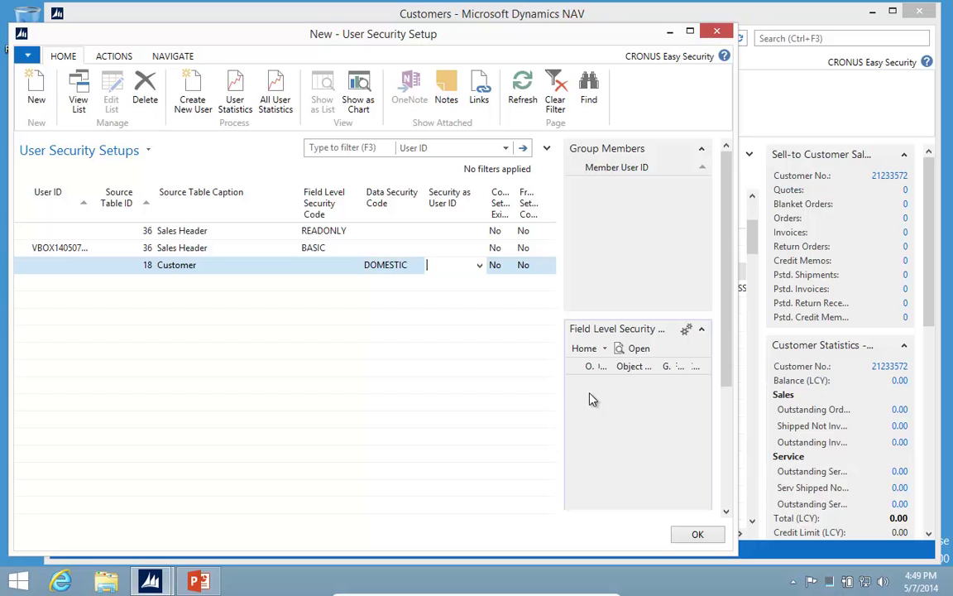
{"action": "key", "text": "Up"}
{"action": "key", "text": "Up"}
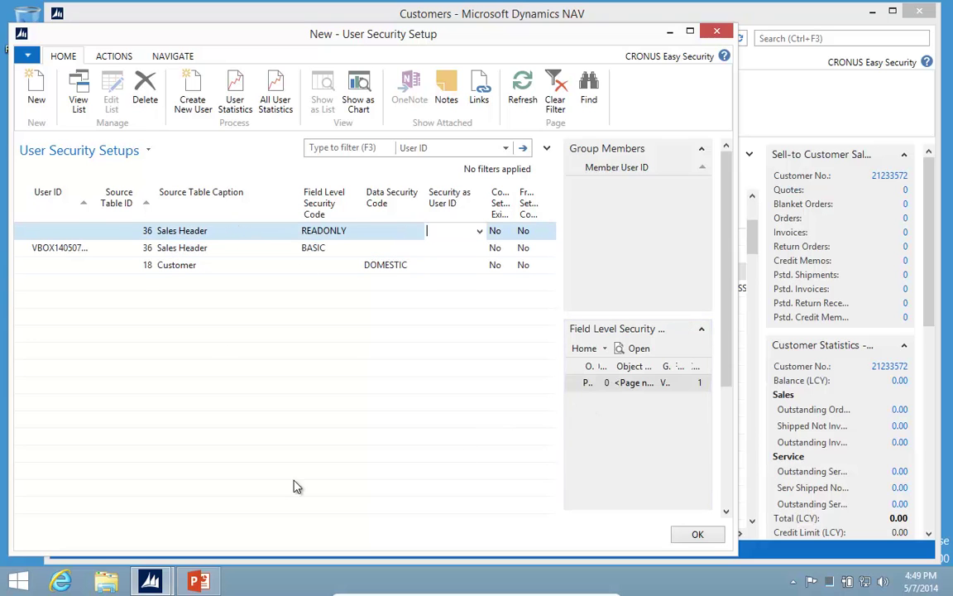
- Reopen the customer list from Order Processing and view its full filter settings, including the limit totals filter
{"action": "left_click", "coordinate": [503, 15]}
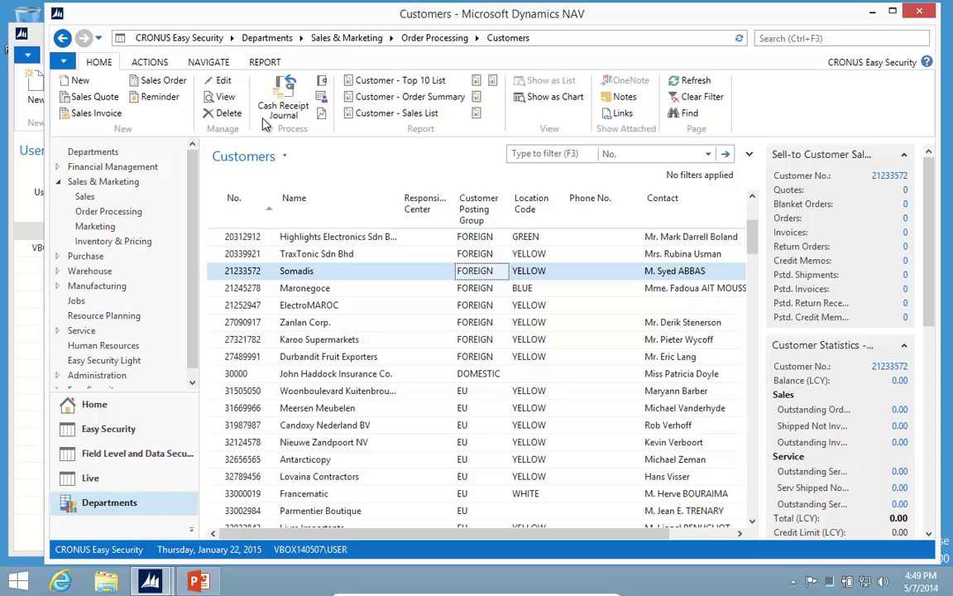
{"action": "left_click", "coordinate": [111, 211]}
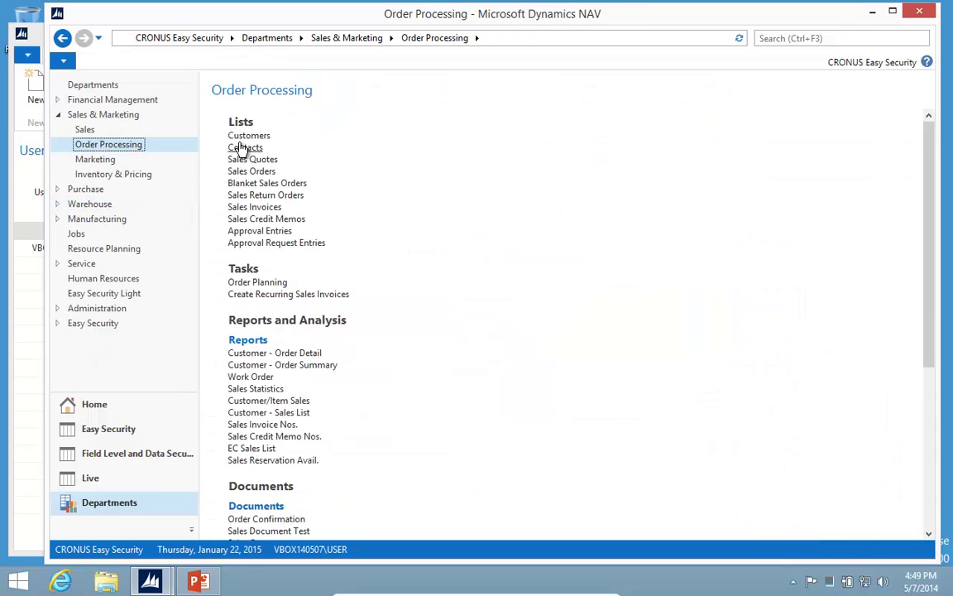
{"action": "left_click", "coordinate": [244, 137]}
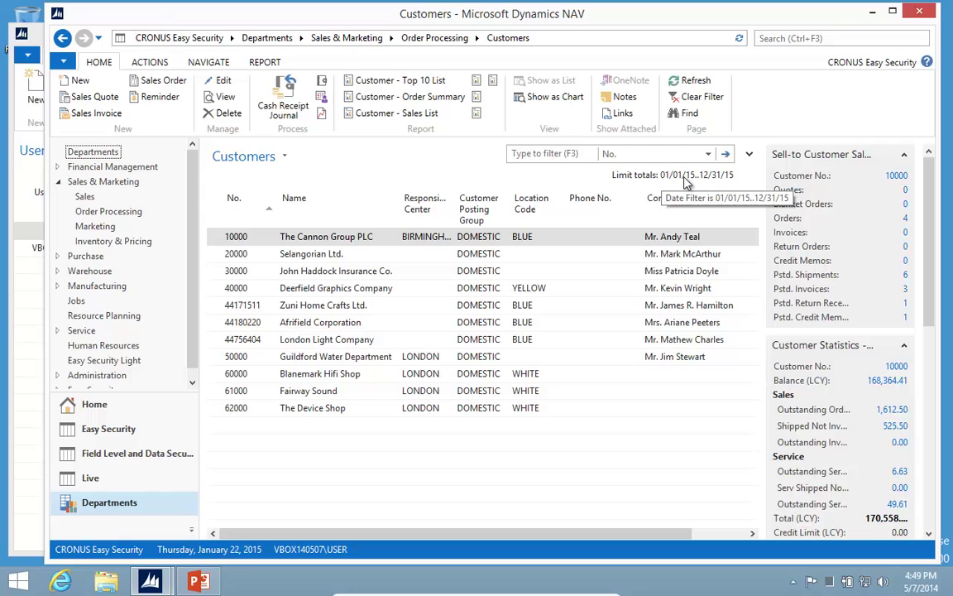
{"action": "left_click", "coordinate": [749, 154]}
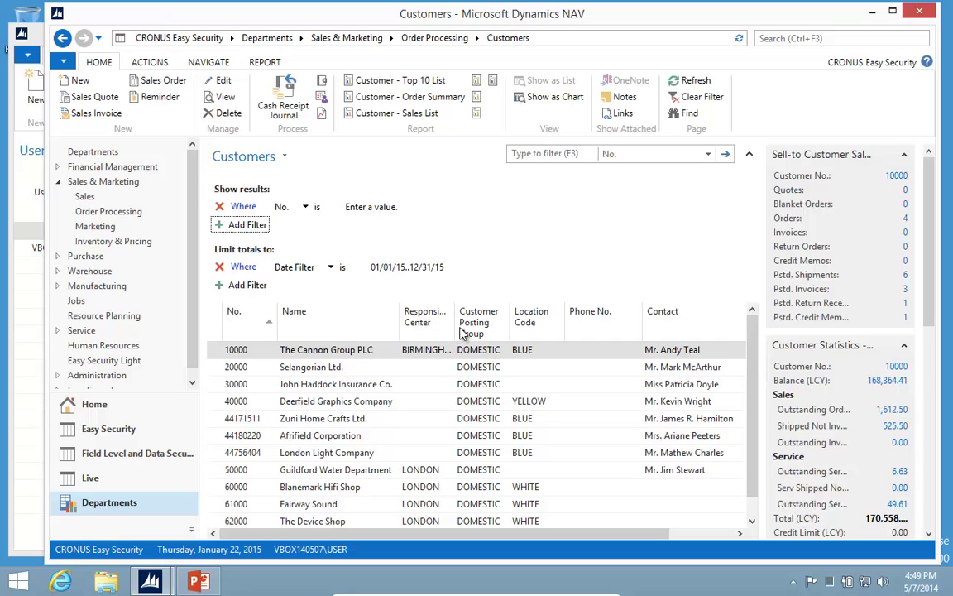
{"action": "left_click", "coordinate": [749, 154]}
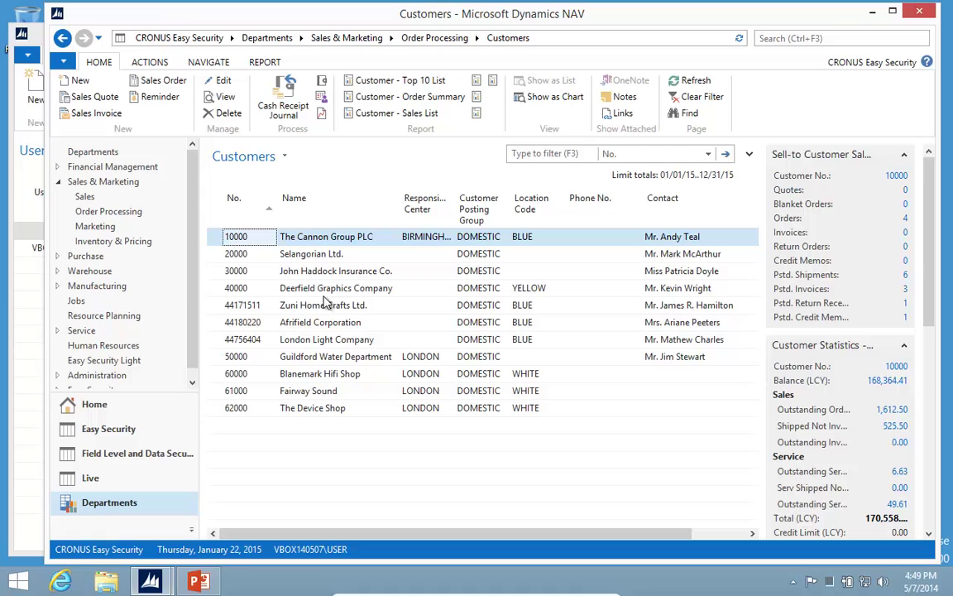
- Try to open the customer card of Deerfield Graphics Company, dismiss the notice and close the card
{"action": "left_click", "coordinate": [234, 289]}
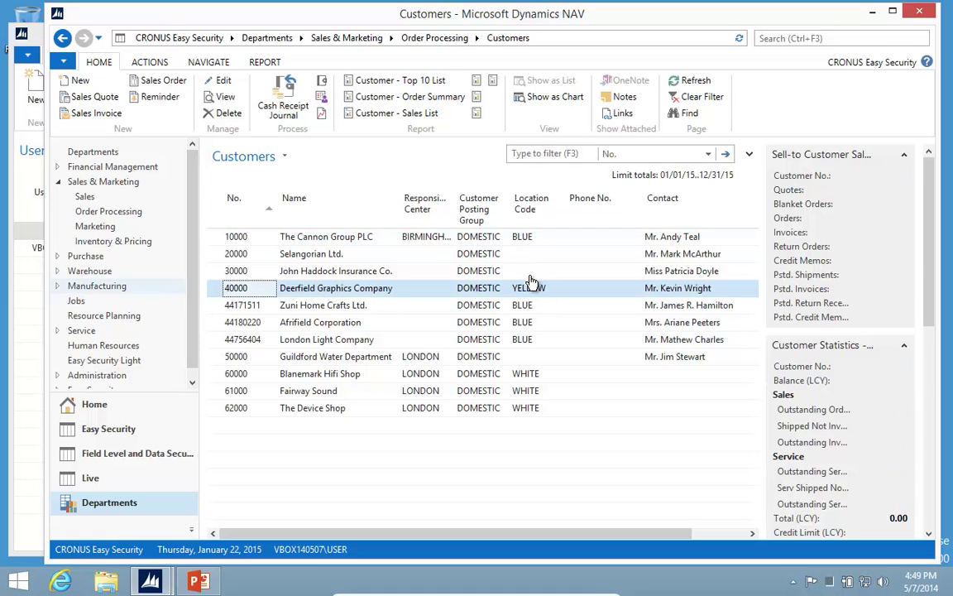
{"action": "double_click", "coordinate": [219, 296]}
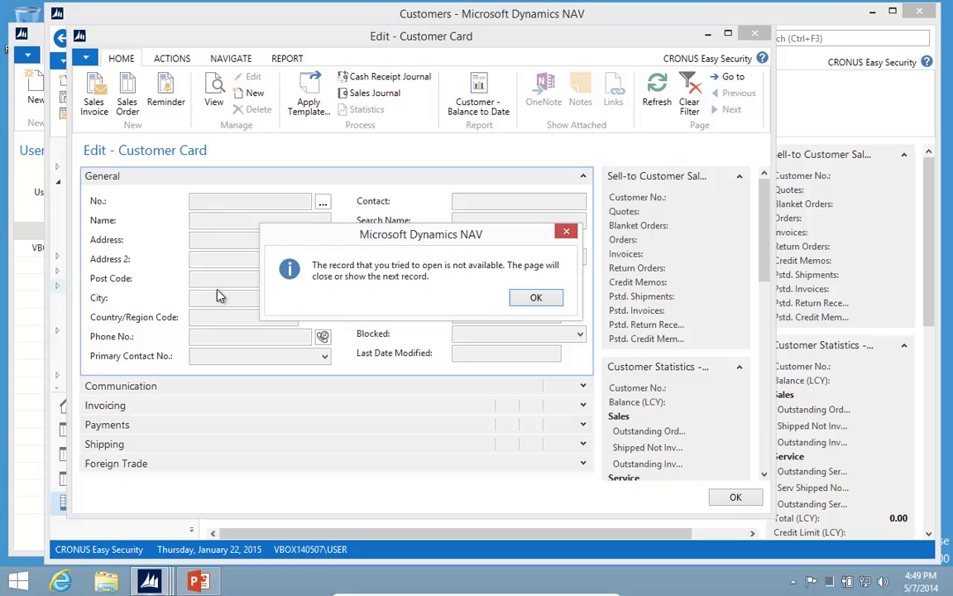
{"action": "left_click", "coordinate": [537, 298]}
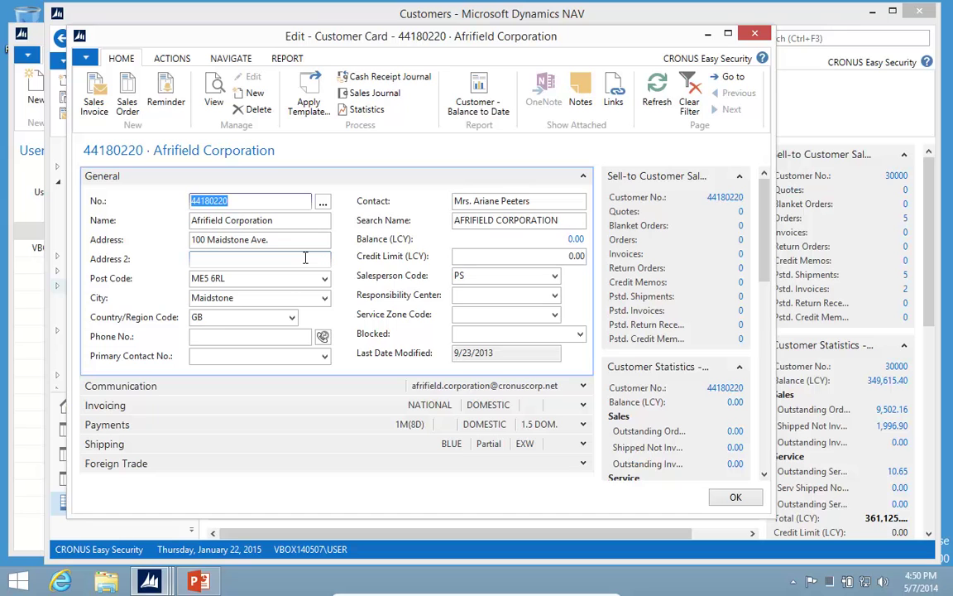
{"action": "key", "text": "Escape"}
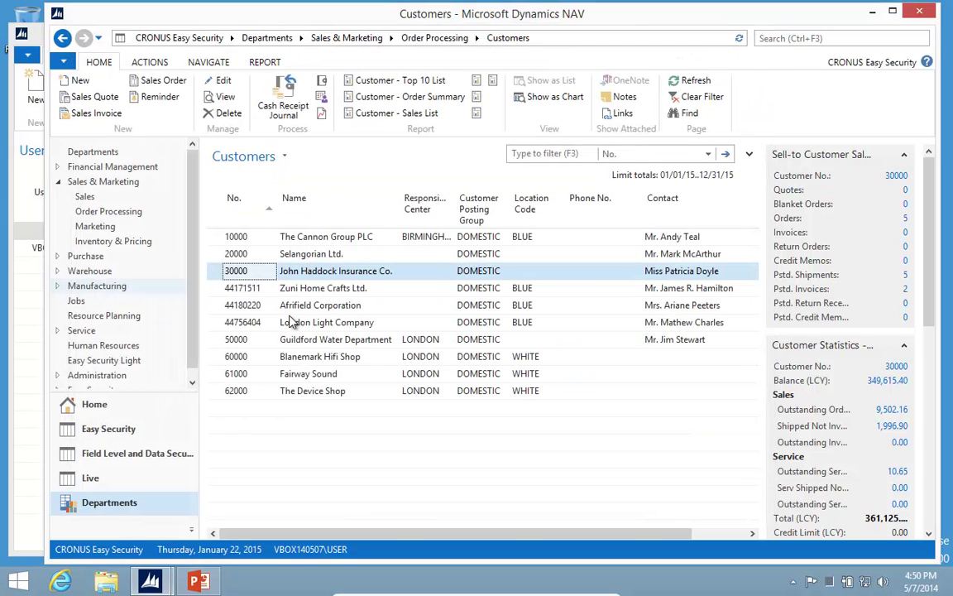
- Switch to the PowerPoint presentation and show slide 4, "Field Level, Actions and Data Security"
{"action": "left_click", "coordinate": [201, 583]}
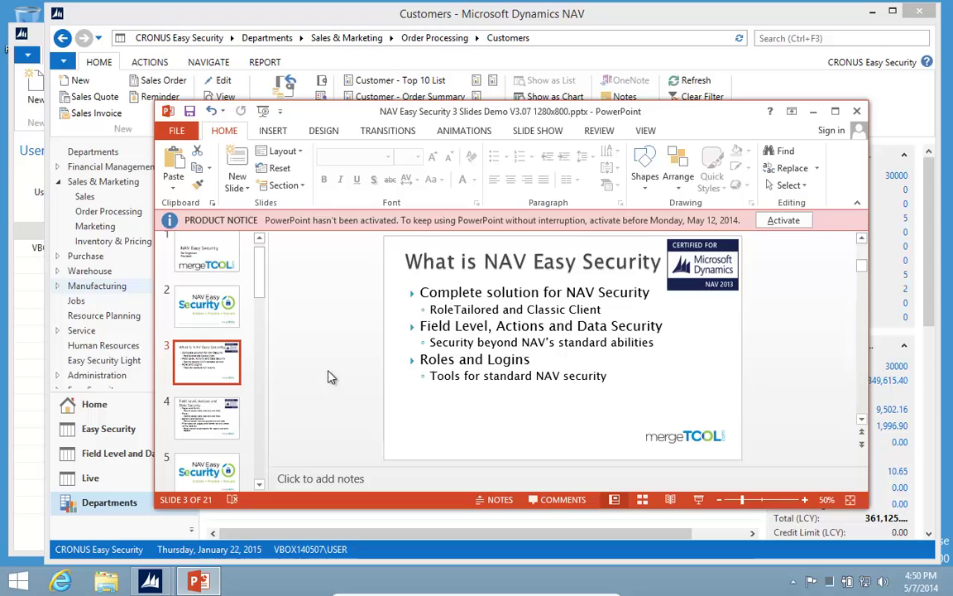
{"action": "left_click", "coordinate": [216, 418]}
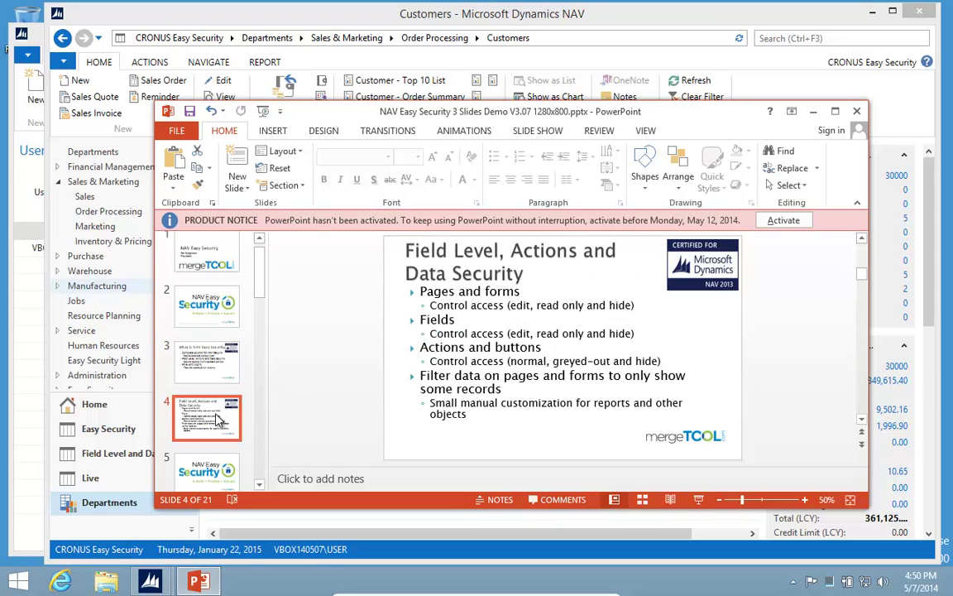